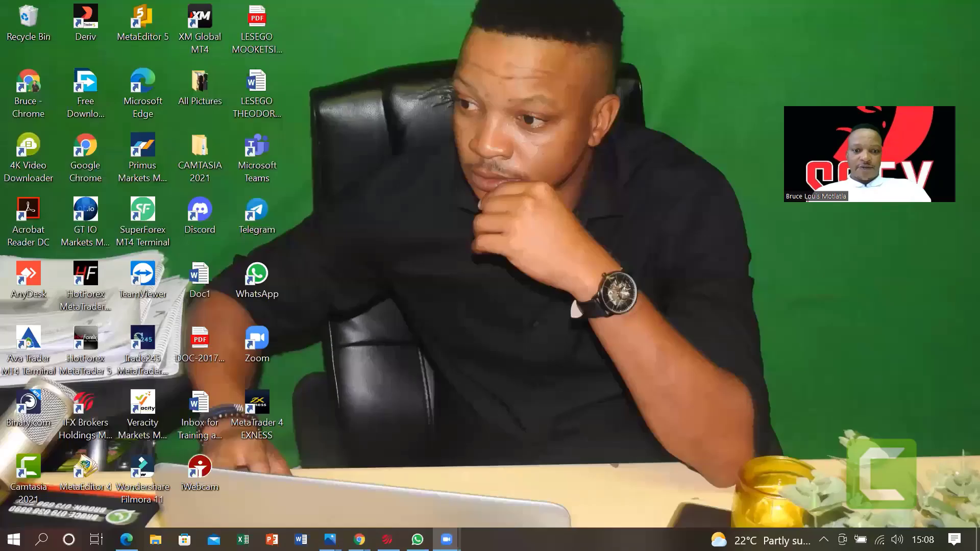
Switch to the TradingView chart window in Chrome and load the GBPCHF chart
{"action": "mouse_move", "coordinate": [359, 540]}
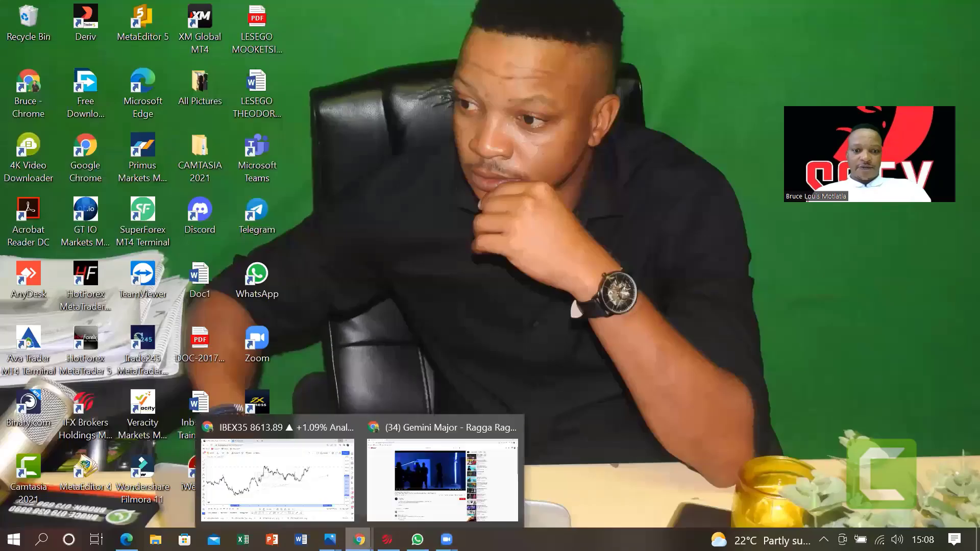
{"action": "left_click", "coordinate": [314, 491]}
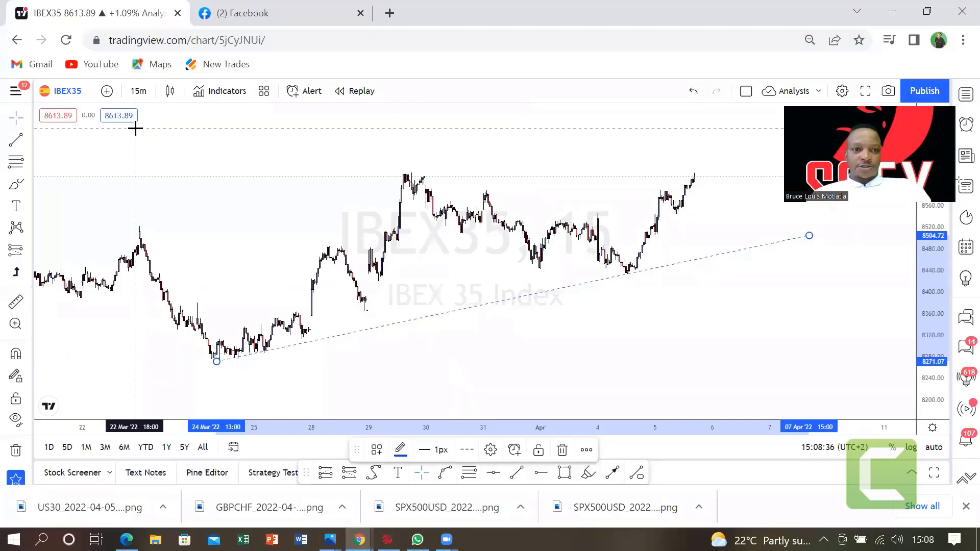
{"action": "left_click", "coordinate": [78, 90]}
{"action": "type", "text": "GB"}
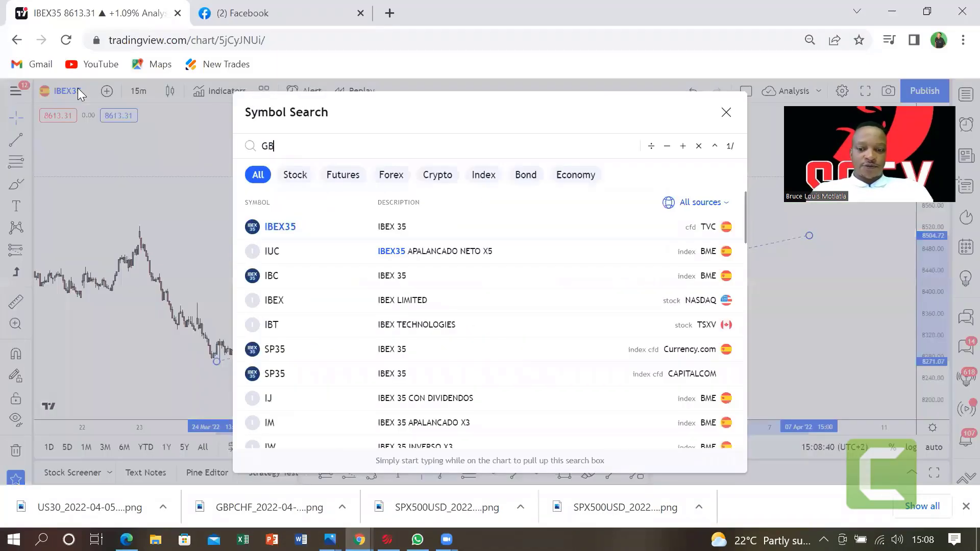
{"action": "type", "text": "PCHF"}
{"action": "key", "text": "Return"}
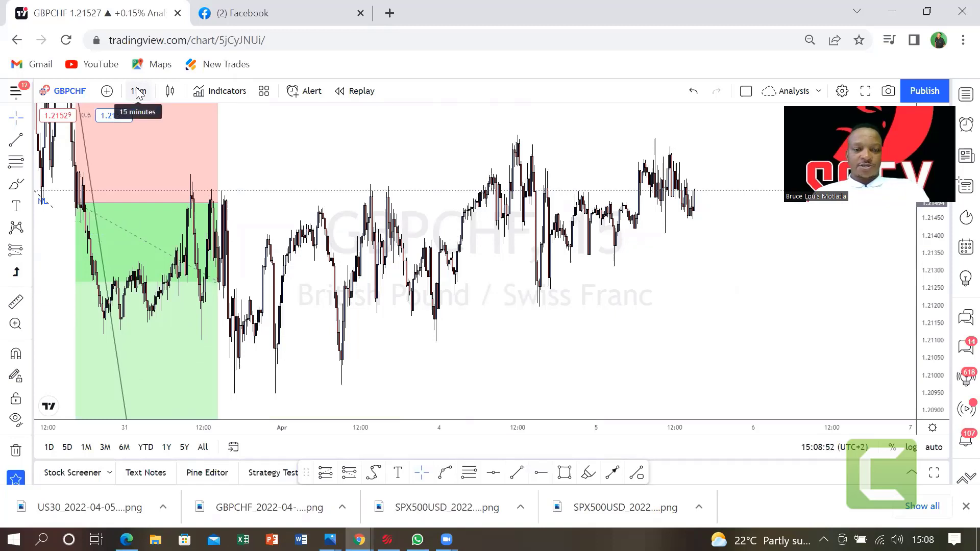
Set the GBPCHF chart to the 4-hour timeframe and auto-fit its price scale around the recent price action
{"action": "left_click_drag", "start_coordinate": [338, 227], "coordinate": [627, 265]}
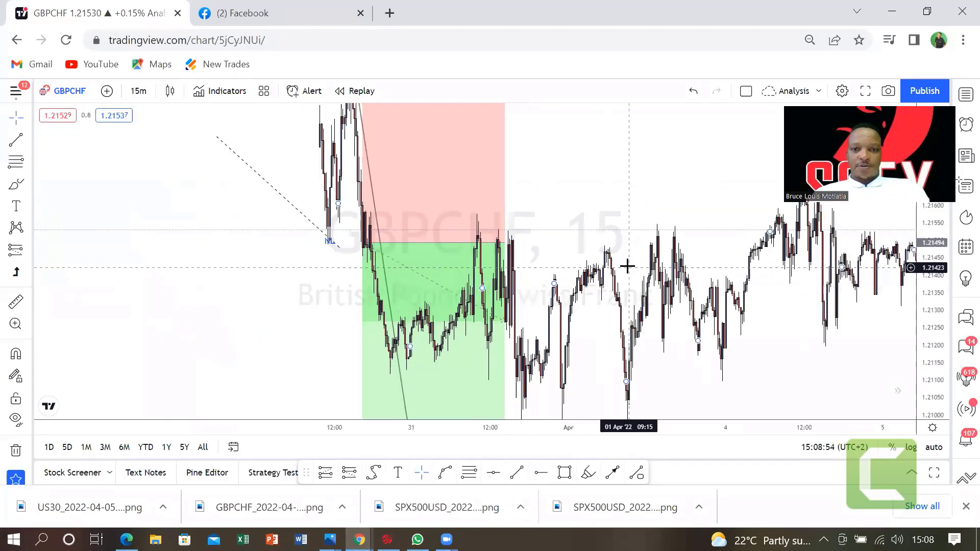
{"action": "left_click", "coordinate": [142, 91]}
{"action": "left_click", "coordinate": [168, 410]}
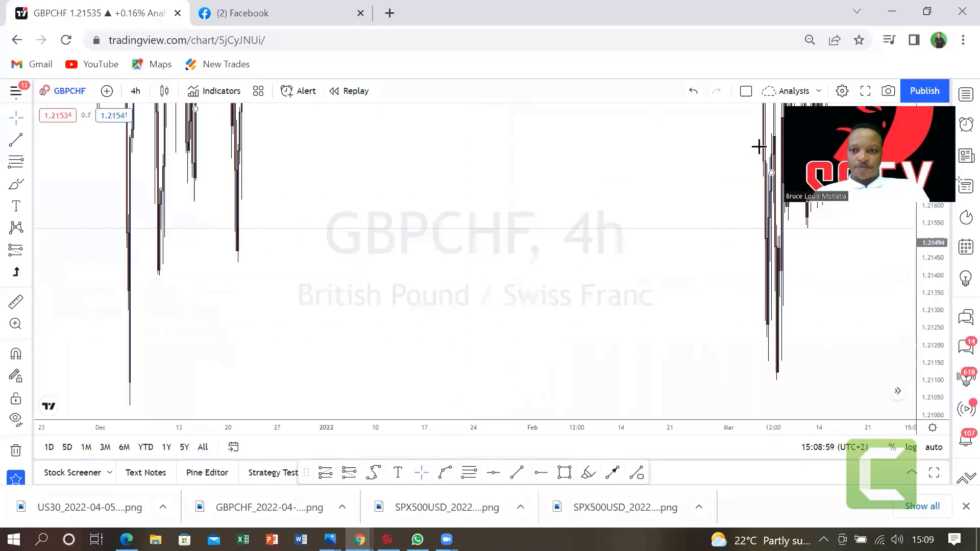
{"action": "double_click", "coordinate": [930, 274]}
{"action": "left_click_drag", "start_coordinate": [449, 345], "coordinate": [383, 345]}
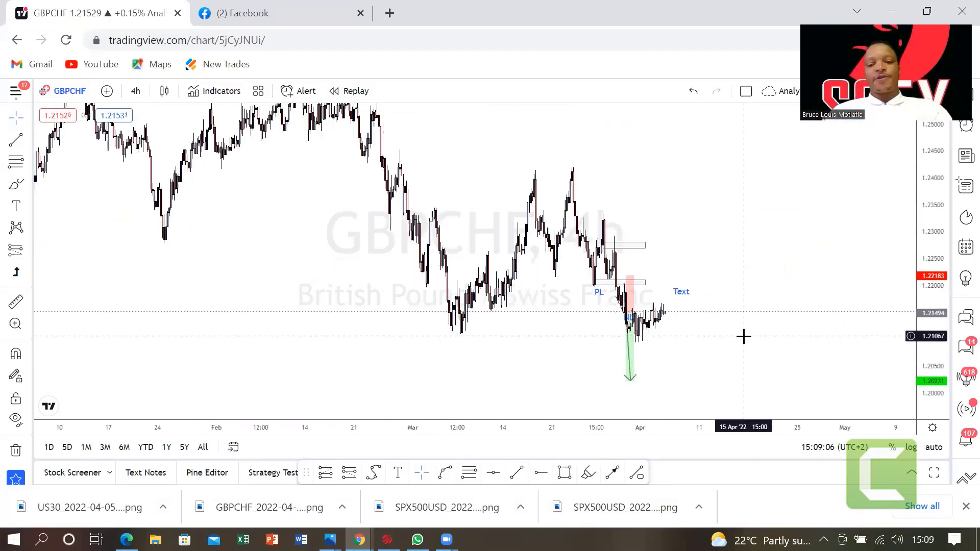
{"action": "scroll", "coordinate": [744, 336], "scroll_direction": "up", "scroll_amount": 2}
{"action": "scroll", "coordinate": [743, 337], "scroll_direction": "up", "scroll_amount": 2}
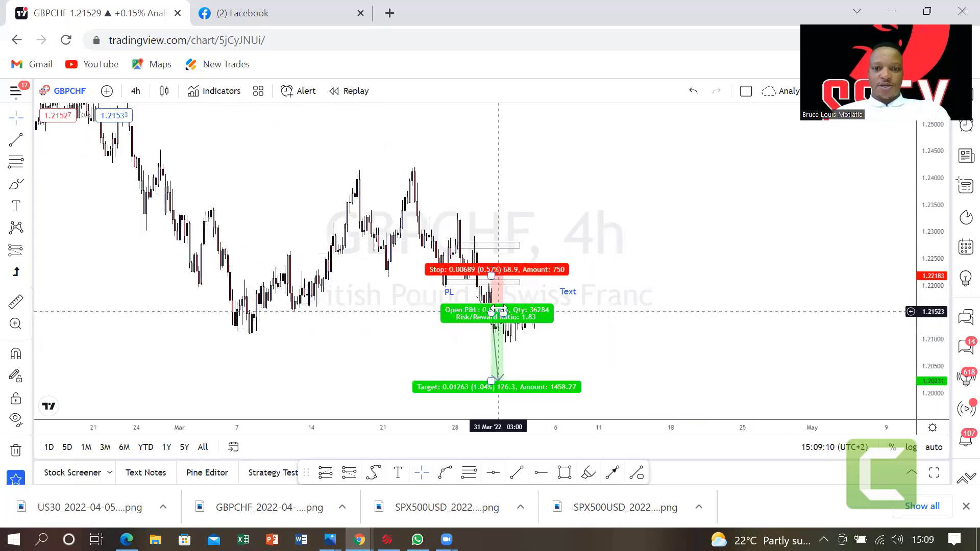
{"action": "left_click_drag", "start_coordinate": [387, 332], "coordinate": [444, 332]}
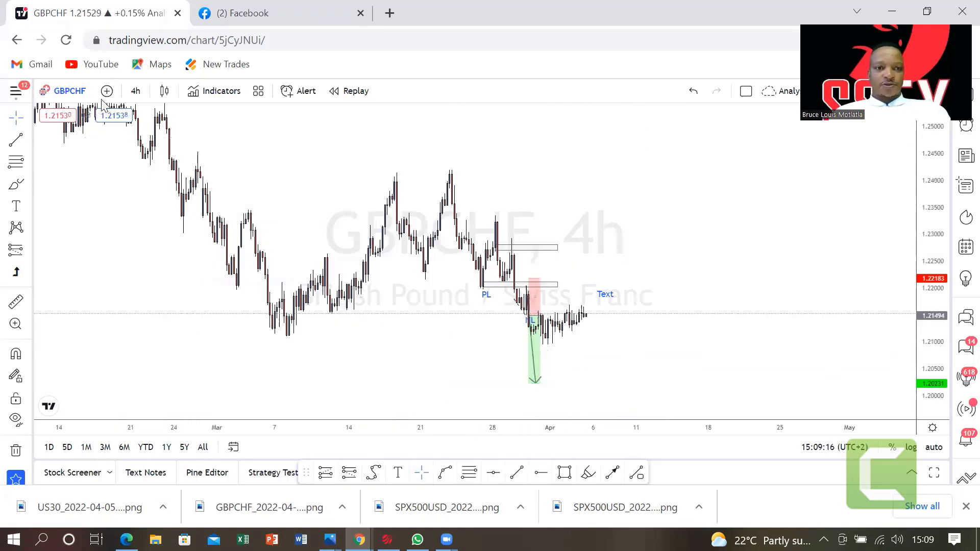
Change the chart's data source to the OANDA feed of GBPCHF
{"action": "left_click", "coordinate": [80, 94]}
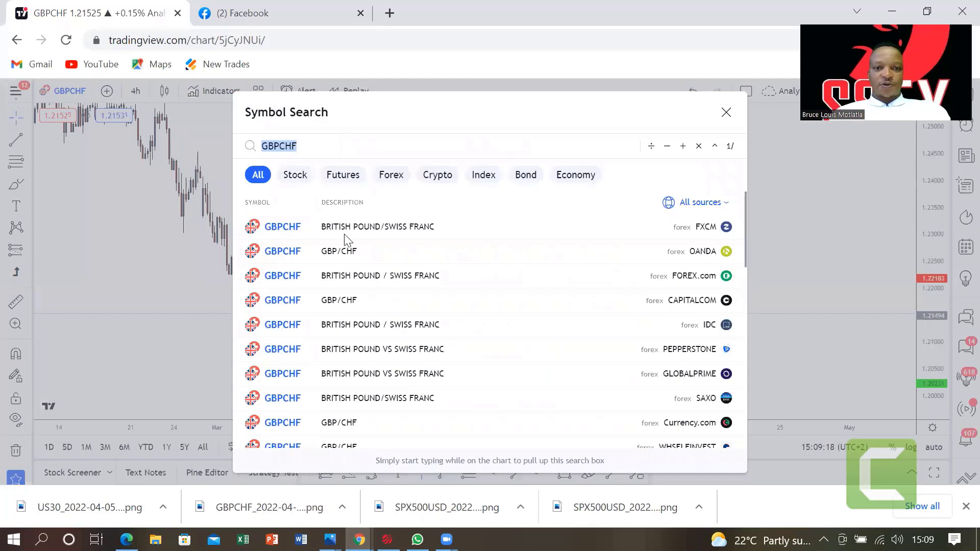
{"action": "left_click", "coordinate": [350, 252]}
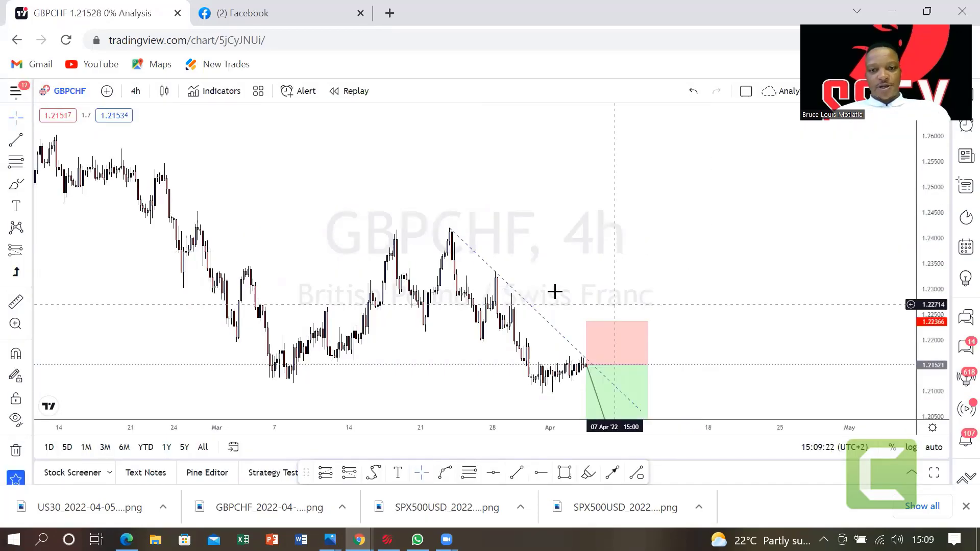
{"action": "scroll", "coordinate": [602, 223], "scroll_direction": "up", "scroll_amount": 3}
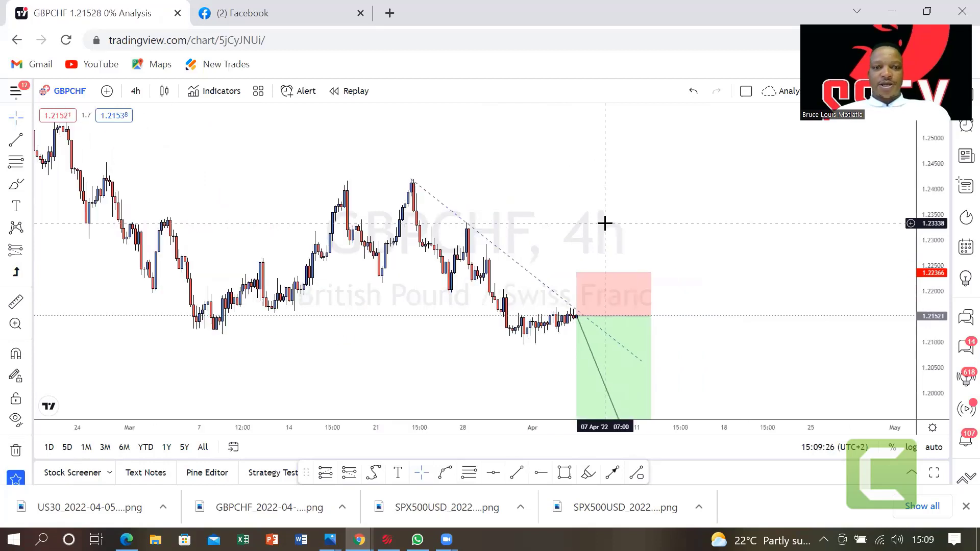
{"action": "left_click_drag", "start_coordinate": [380, 238], "coordinate": [518, 274]}
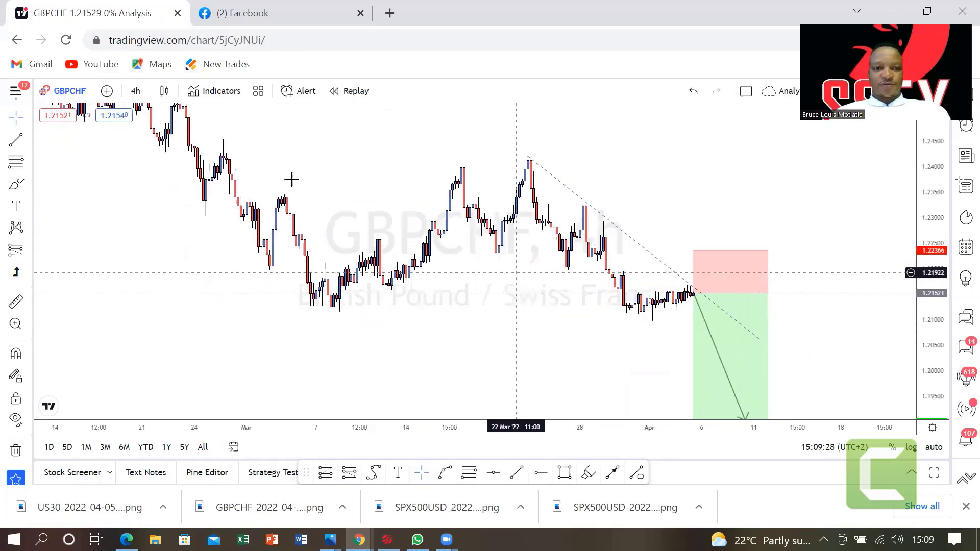
Draw a trend line from the 28 March high at about 1.2325 to the 31 March low at about 1.2096
{"action": "left_click", "coordinate": [517, 475]}
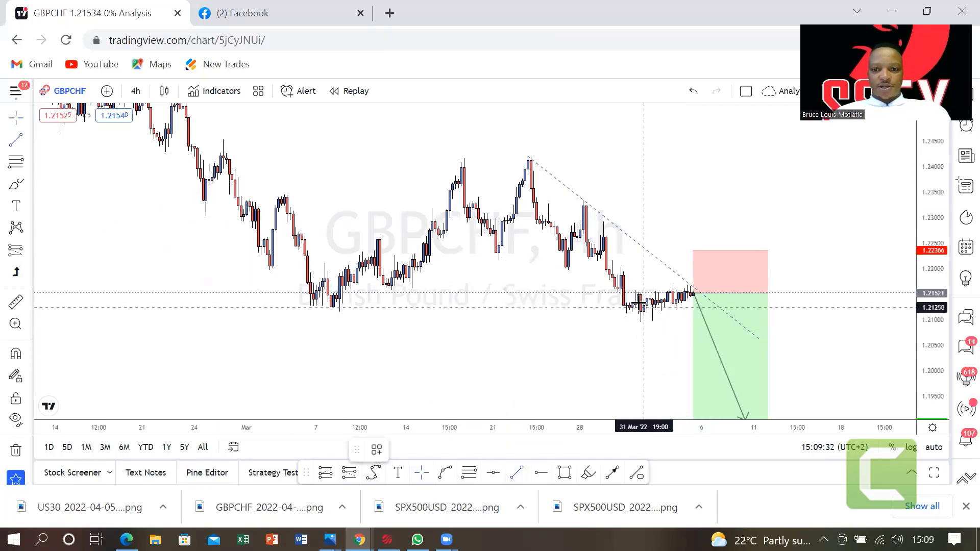
{"action": "left_click", "coordinate": [582, 205]}
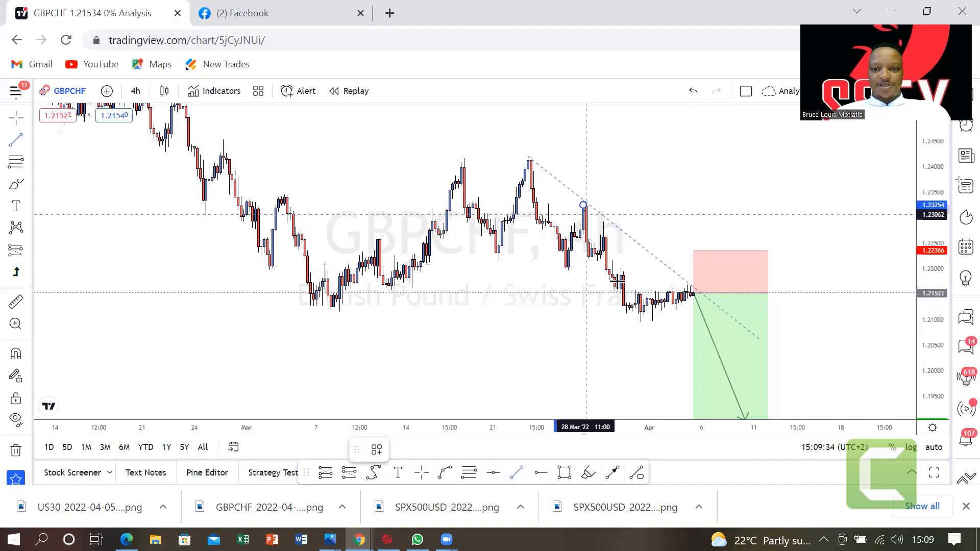
{"action": "left_click", "coordinate": [640, 322]}
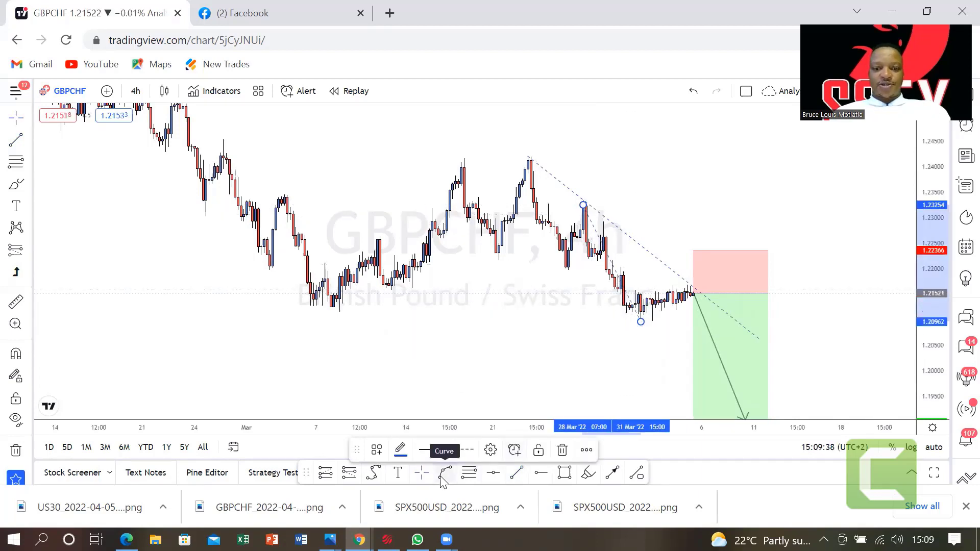
Sketch brush strokes outlining the early-April consolidation and tracing the expected price drop through the short position's profit zone
{"action": "left_click", "coordinate": [31, 188]}
{"action": "left_click", "coordinate": [65, 186]}
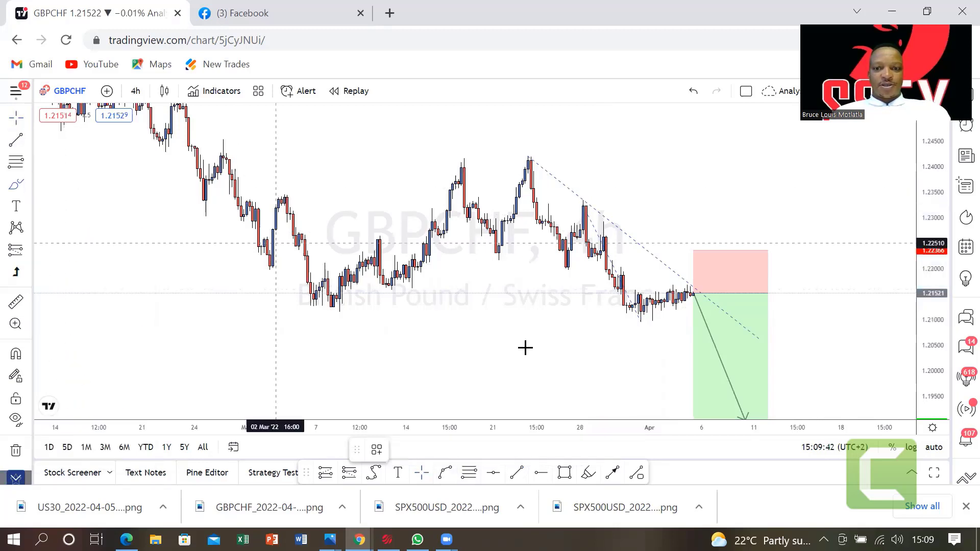
{"action": "mouse_move", "coordinate": [638, 312]}
{"action": "left_mouse_down"}
{"action": "mouse_move", "coordinate": [650, 293]}
{"action": "mouse_move", "coordinate": [692, 286]}
{"action": "mouse_move", "coordinate": [756, 416]}
{"action": "left_mouse_up"}
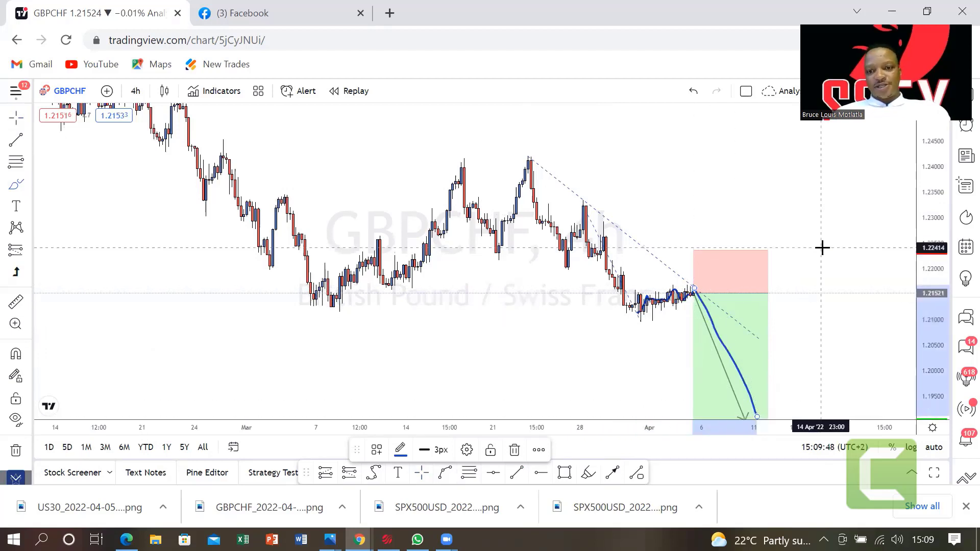
{"action": "left_click_drag", "start_coordinate": [631, 294], "coordinate": [687, 278]}
{"action": "mouse_move", "coordinate": [645, 322]}
{"action": "left_mouse_down"}
{"action": "mouse_move", "coordinate": [710, 299]}
{"action": "mouse_move", "coordinate": [758, 413]}
{"action": "left_mouse_up"}
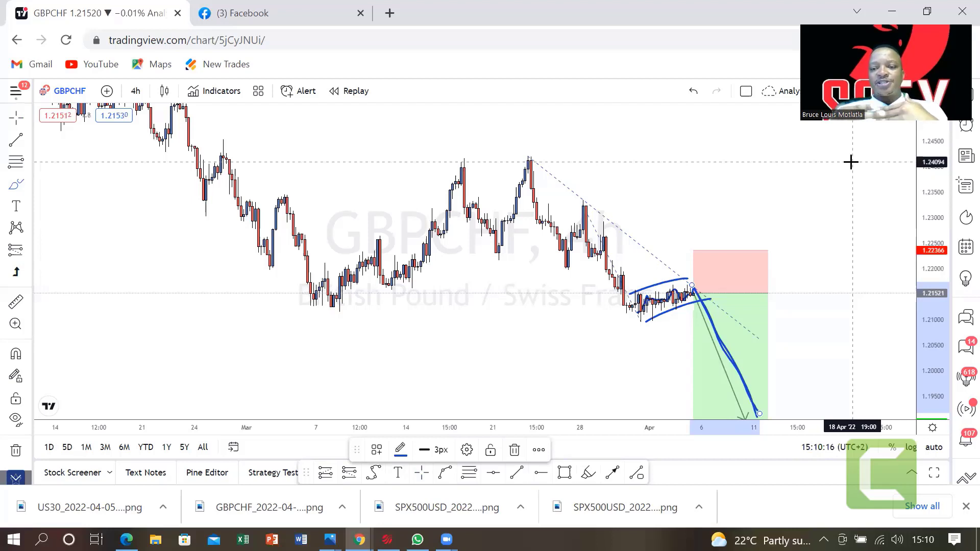
Load the GBPCAD chart and bring its price history back to mid-2021 into view
{"action": "left_click", "coordinate": [70, 91]}
{"action": "type", "text": "GBPCAD"}
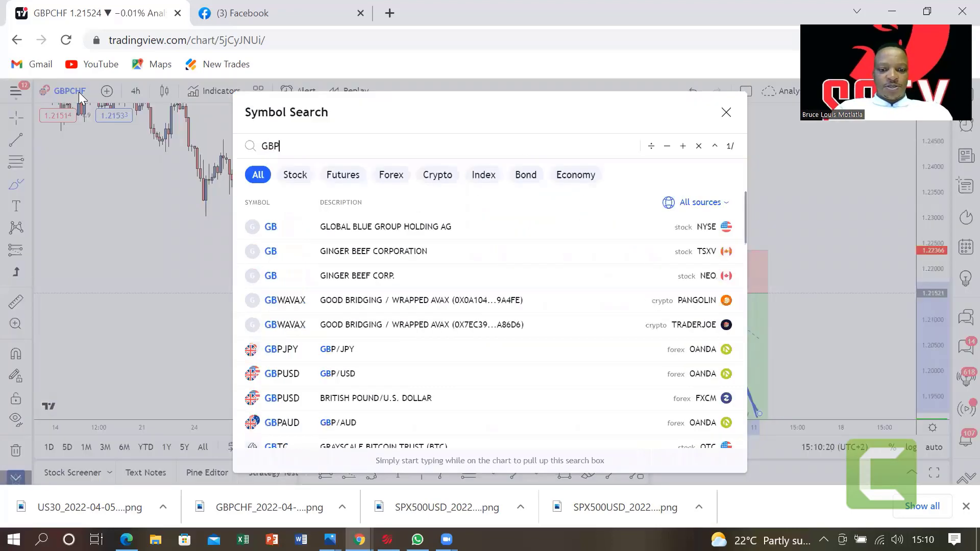
{"action": "key", "text": "Return"}
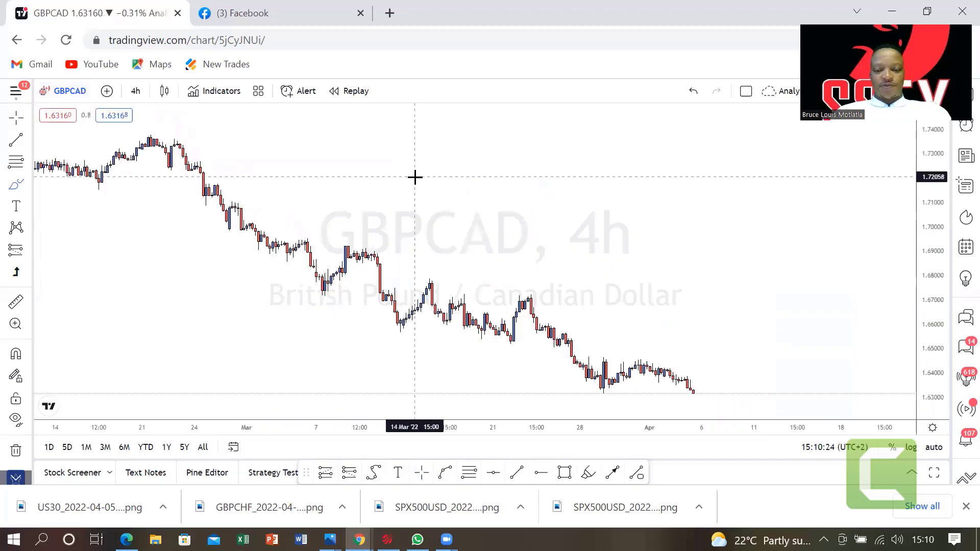
{"action": "scroll", "coordinate": [415, 177], "scroll_direction": "down", "scroll_amount": 5}
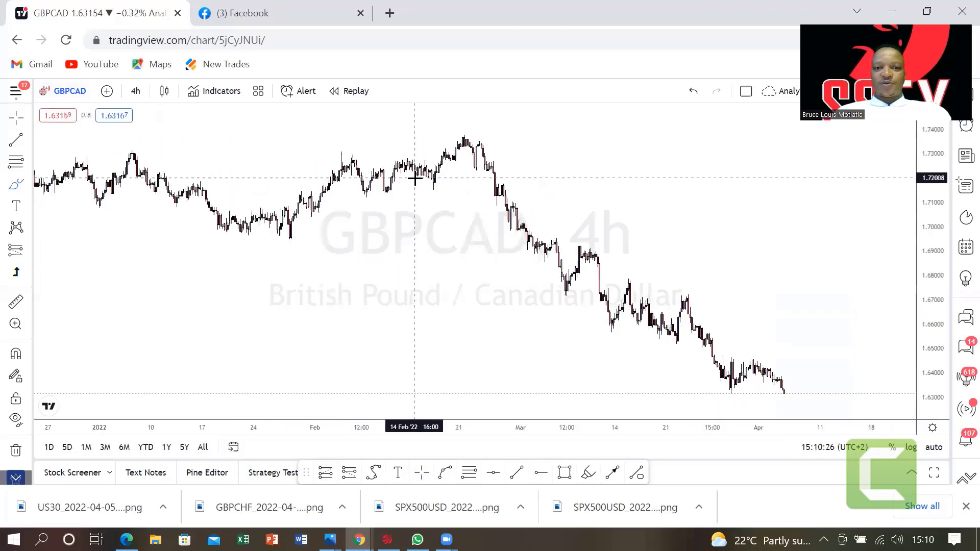
{"action": "scroll", "coordinate": [414, 177], "scroll_direction": "down", "scroll_amount": 5}
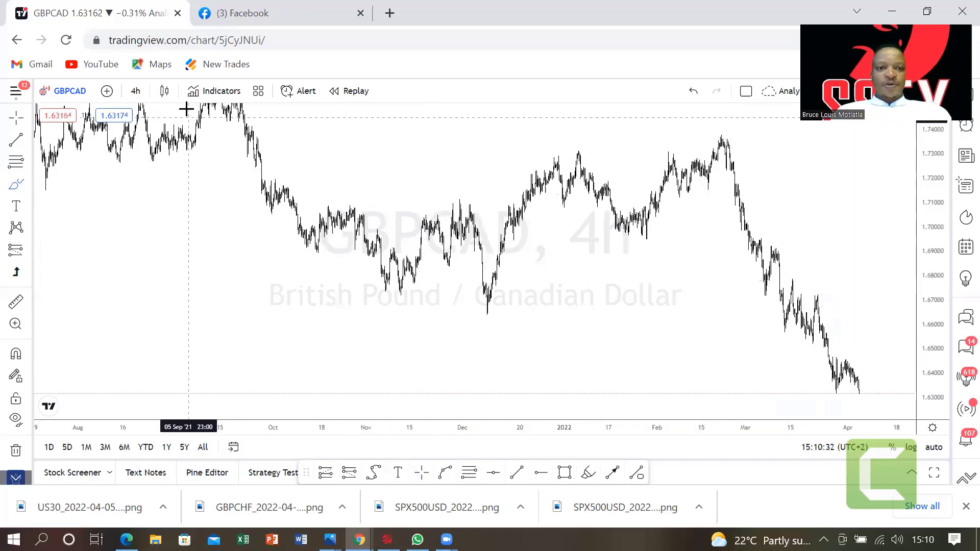
Set the GBPCAD chart to the 1-week timeframe and auto-fit its price scale
{"action": "left_click", "coordinate": [136, 91]}
{"action": "scroll", "coordinate": [177, 363], "scroll_direction": "down", "scroll_amount": 3}
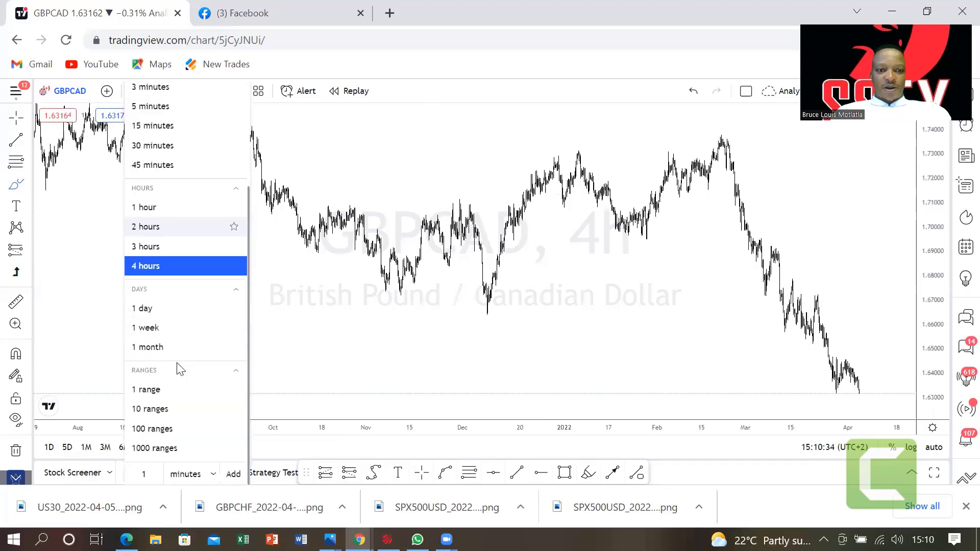
{"action": "left_click", "coordinate": [171, 328]}
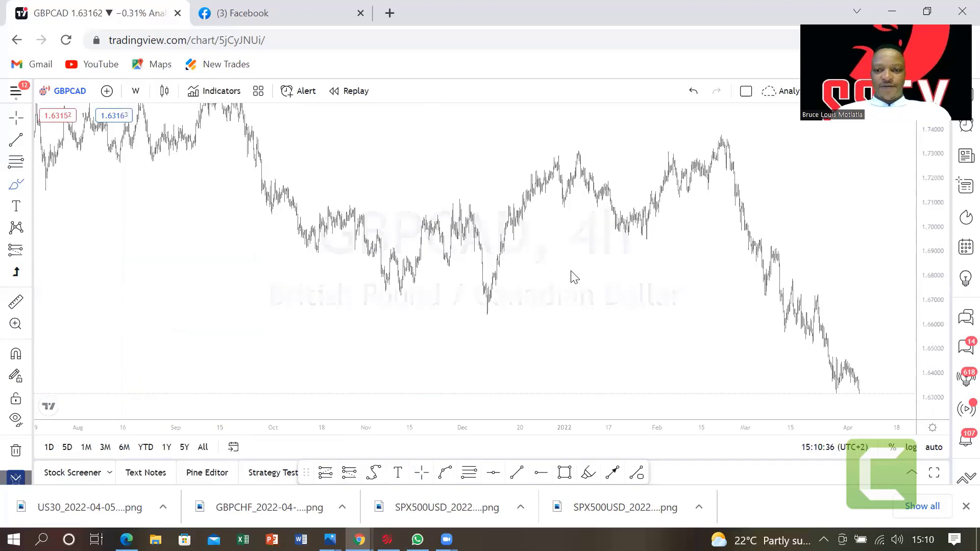
{"action": "scroll", "coordinate": [837, 310], "scroll_direction": "down", "scroll_amount": 5}
{"action": "double_click", "coordinate": [942, 408]}
{"action": "scroll", "coordinate": [644, 270], "scroll_direction": "up", "scroll_amount": 5}
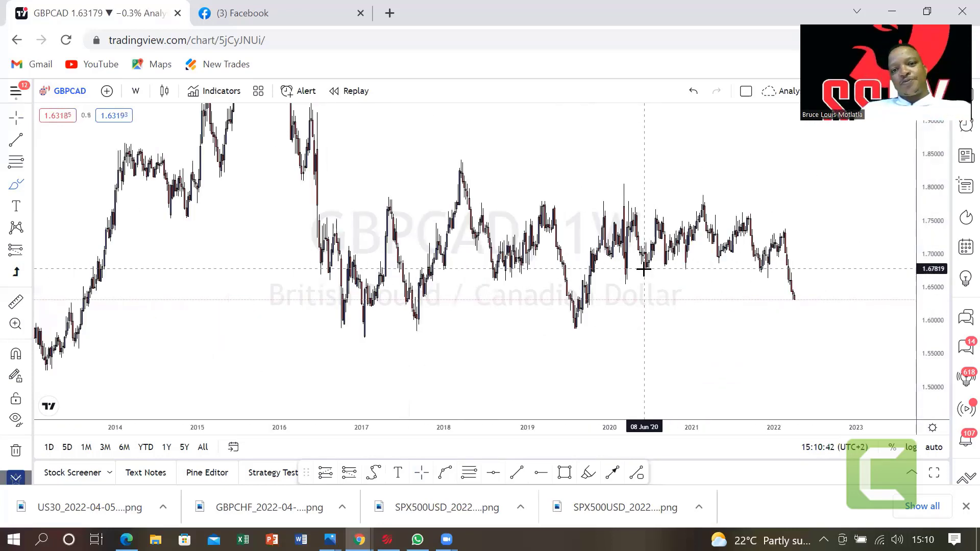
Draw a nearly horizontal brush stroke across the price action from late 2017 to early 2019
{"action": "left_click", "coordinate": [552, 236]}
{"action": "left_click", "coordinate": [423, 249]}
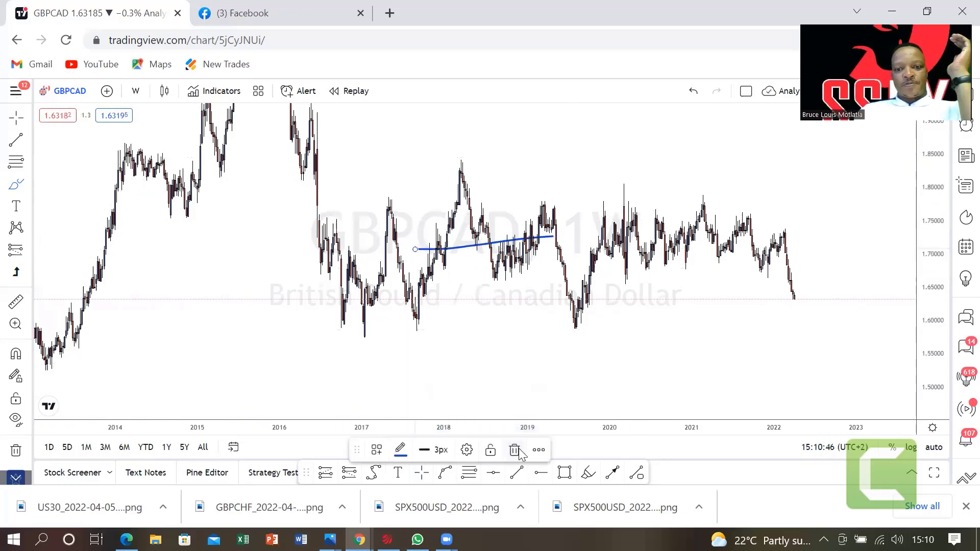
{"action": "key", "text": "Escape"}
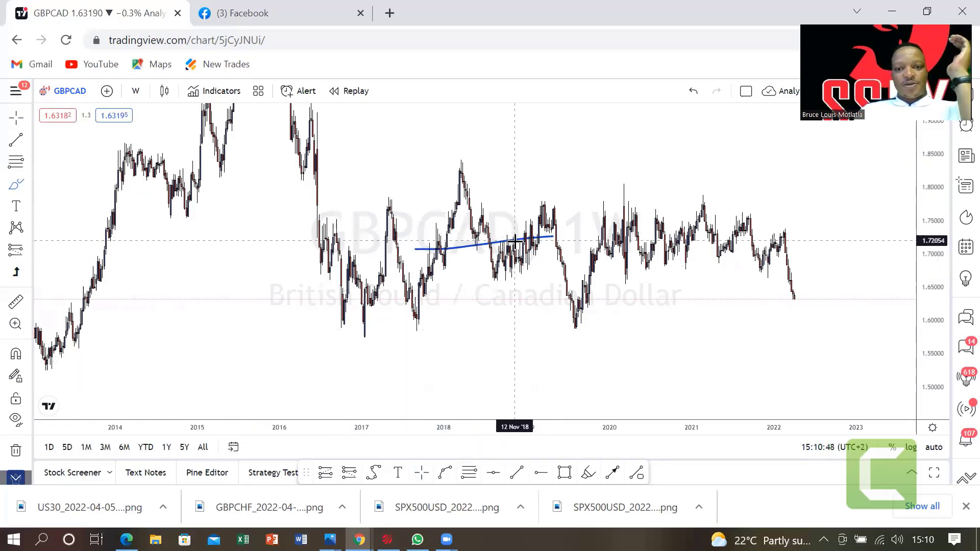
Place a text label with its default wording just below the 2018 price peak
{"action": "left_click", "coordinate": [16, 206]}
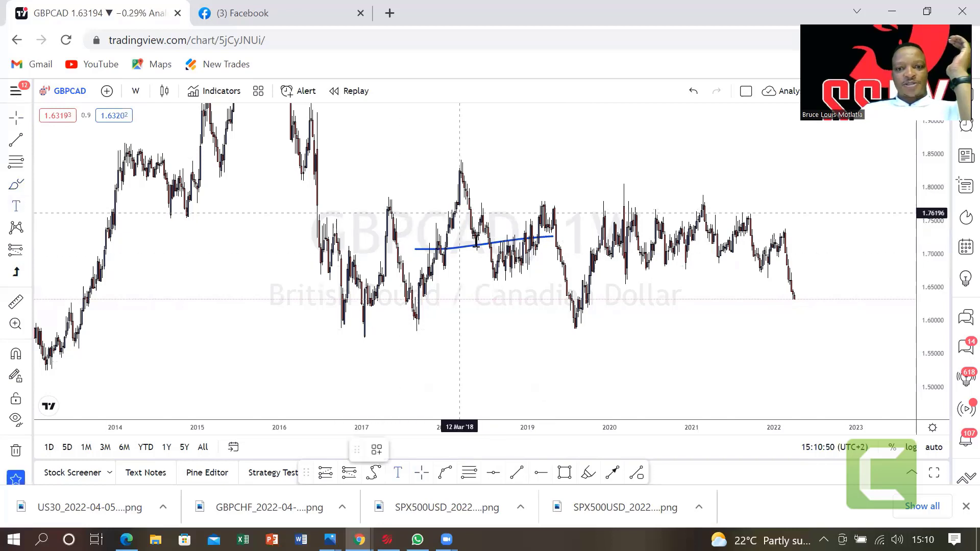
{"action": "left_click", "coordinate": [476, 245]}
{"action": "left_click", "coordinate": [584, 116]}
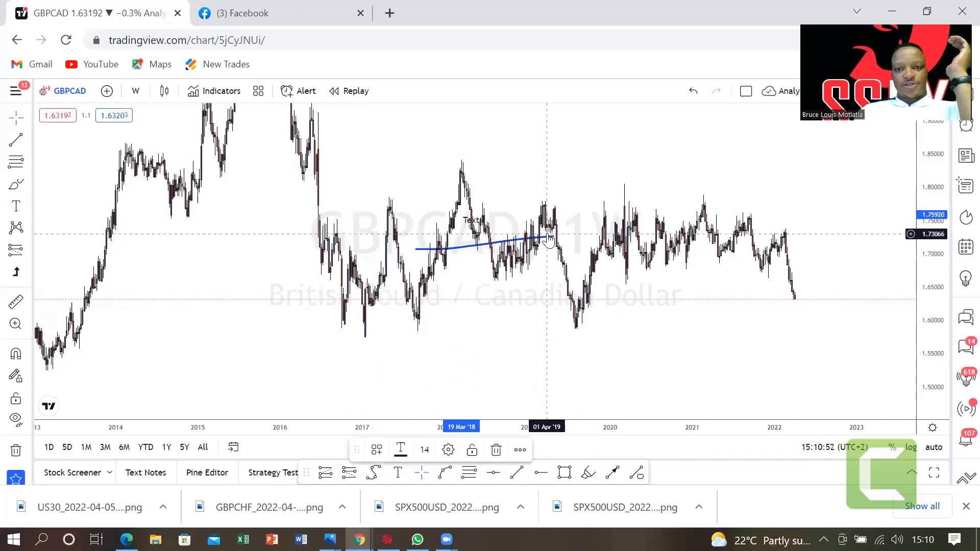
{"action": "key", "text": "Escape"}
Delete the nearly horizontal brush stroke spanning late 2017 to early 2019
{"action": "left_click", "coordinate": [552, 238]}
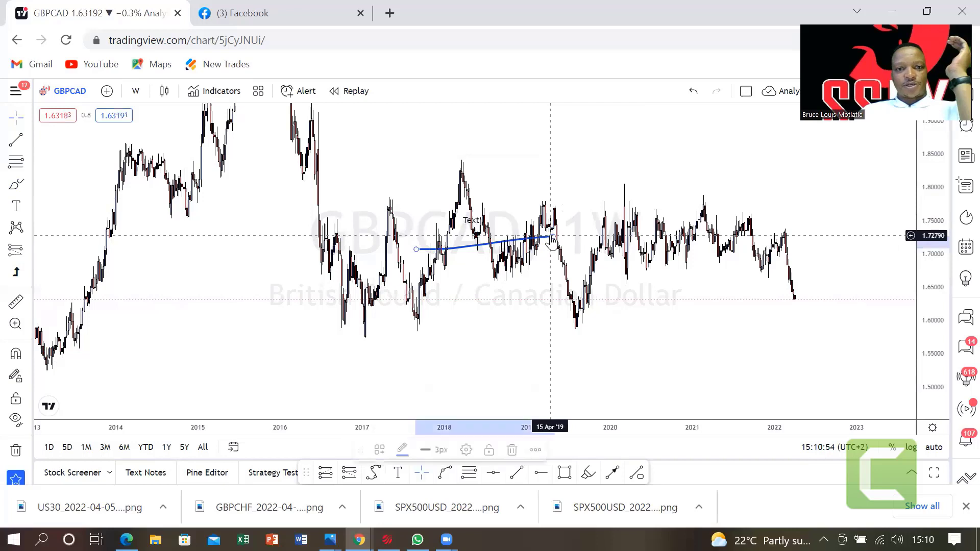
{"action": "left_click", "coordinate": [514, 453]}
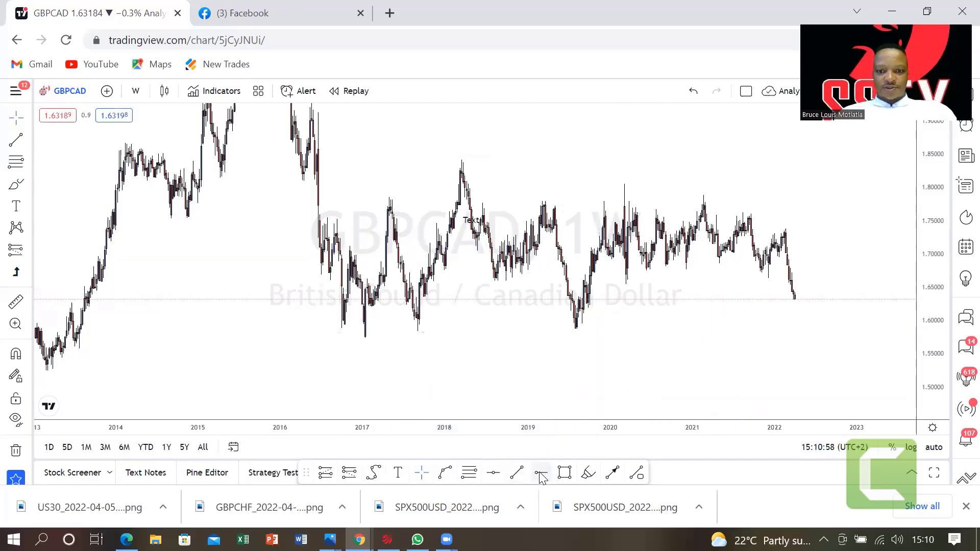
Place a horizontal line at about 1.682 along the lows of the 2020–2021 range on the weekly GBPCAD chart
{"action": "left_click", "coordinate": [29, 143]}
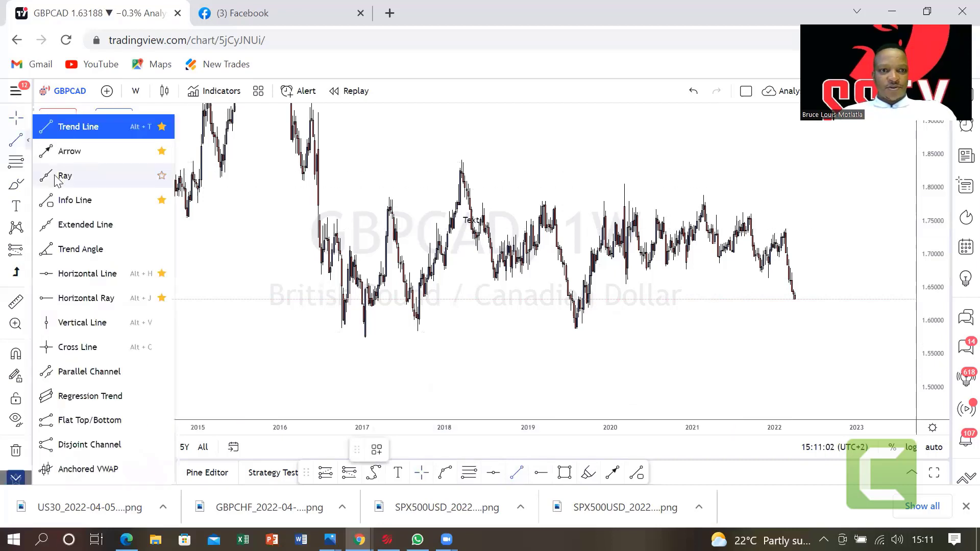
{"action": "left_click", "coordinate": [76, 273]}
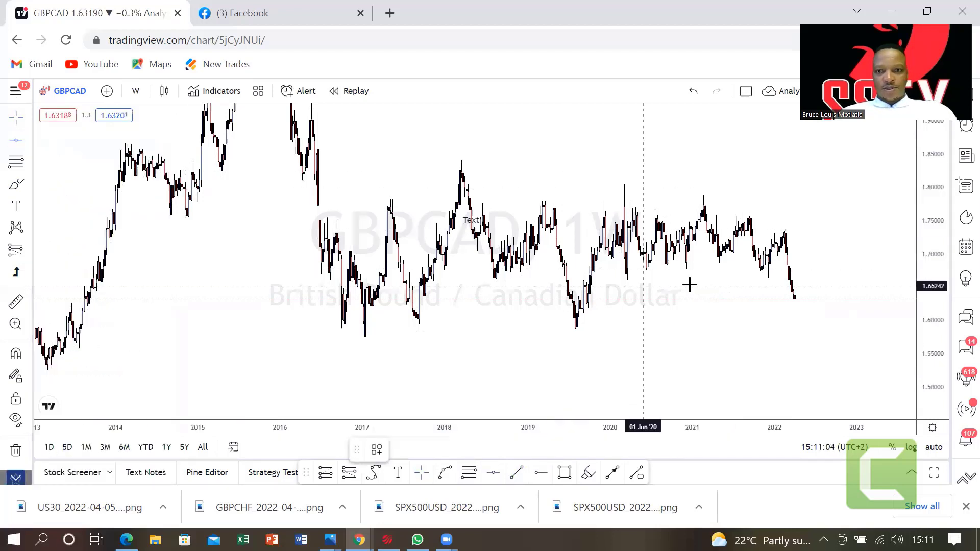
{"action": "left_click", "coordinate": [705, 266]}
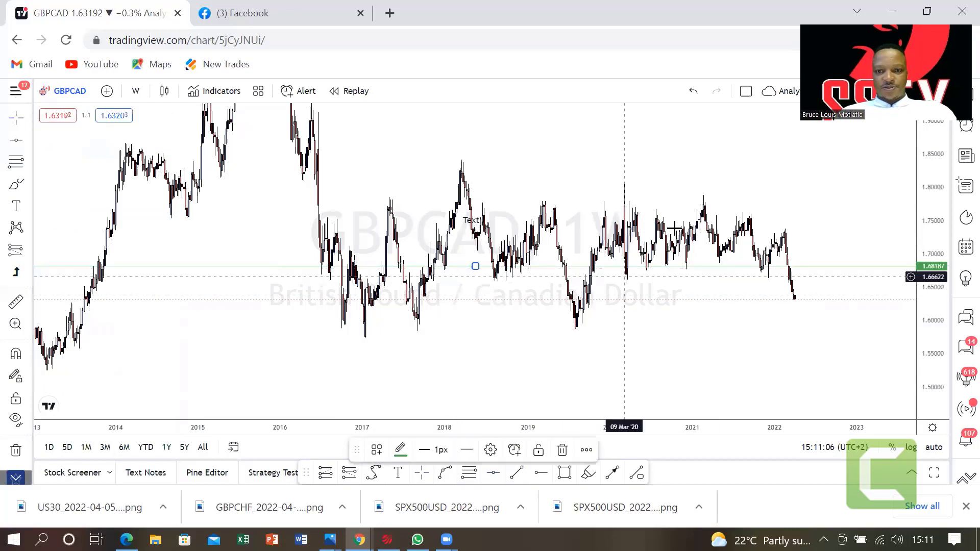
Make the horizontal line at about 1.682 black and 3 px thick, and add another at about 1.588 along the 2019 low
{"action": "double_click", "coordinate": [572, 271]}
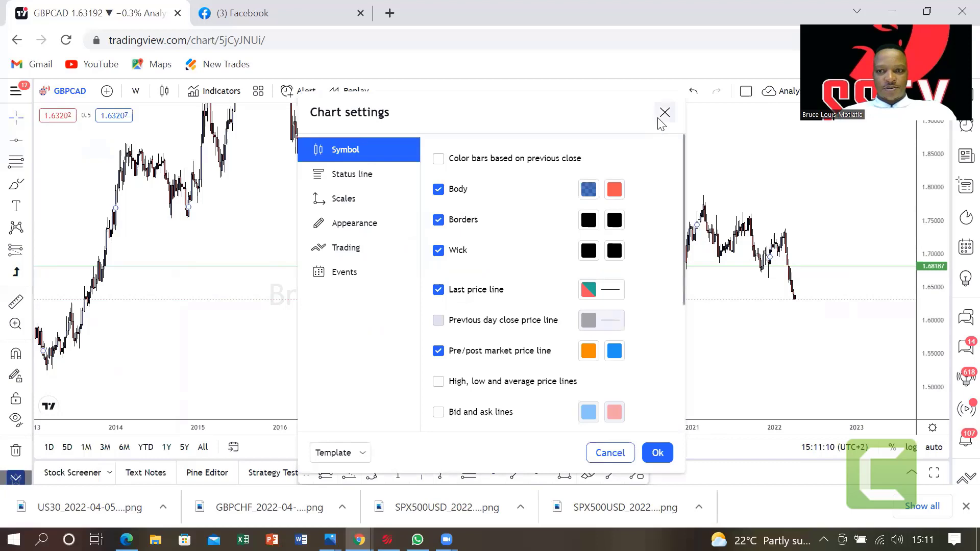
{"action": "left_click", "coordinate": [661, 116]}
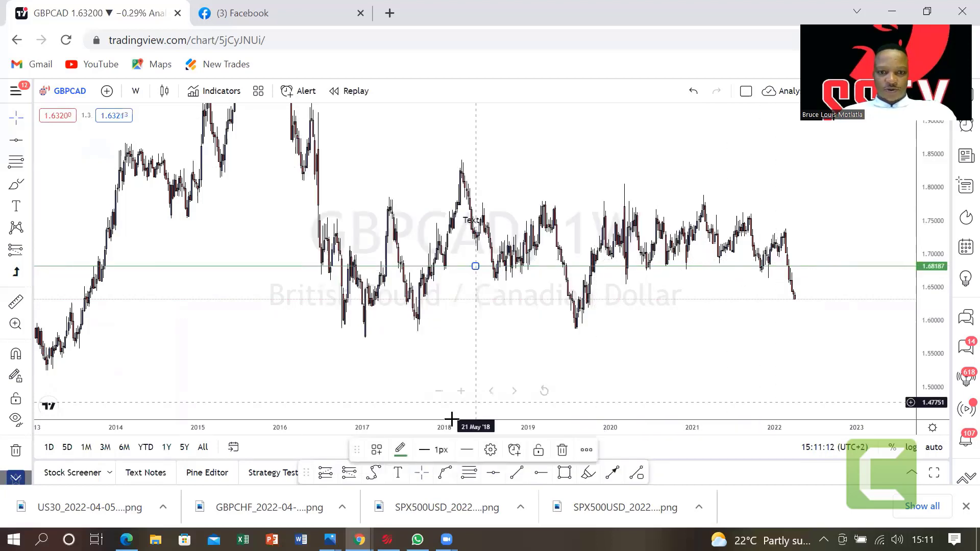
{"action": "left_click", "coordinate": [437, 449]}
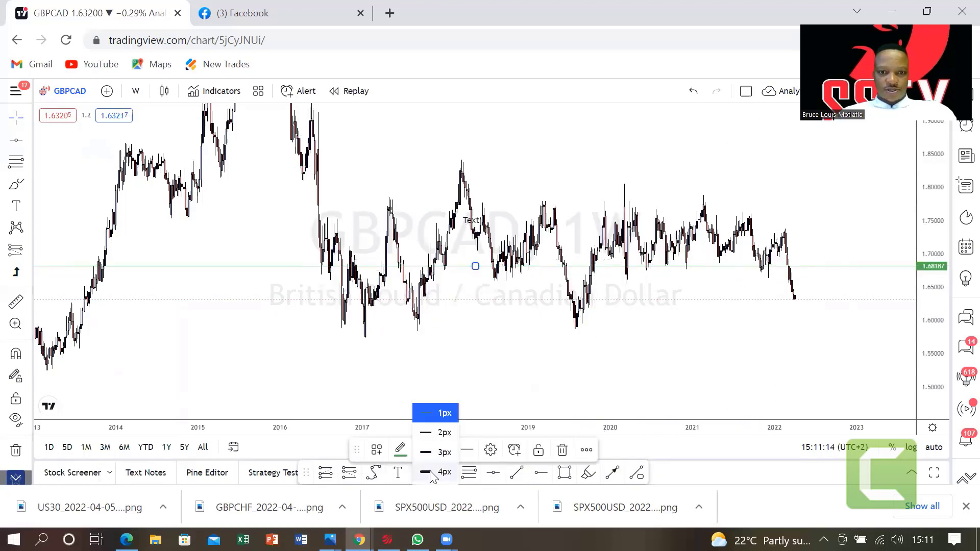
{"action": "left_click", "coordinate": [431, 452]}
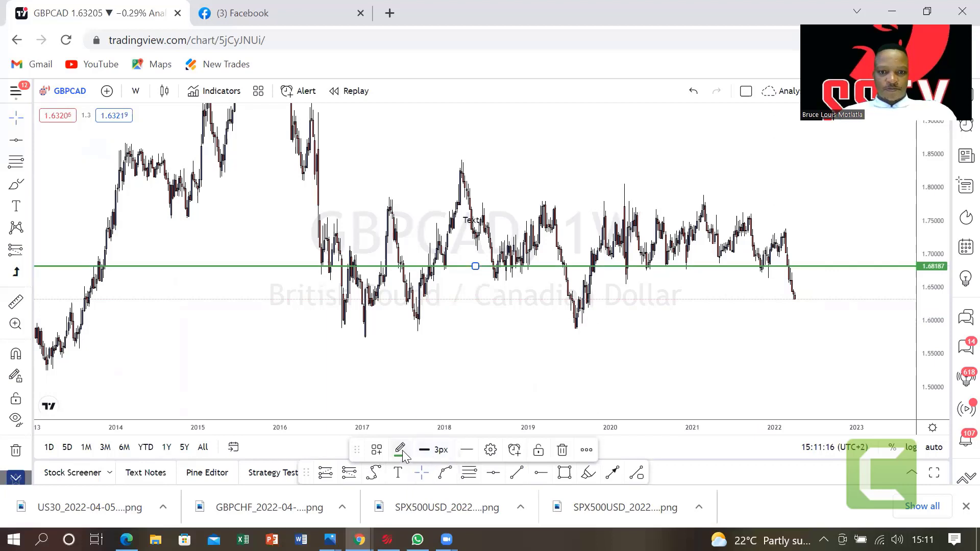
{"action": "left_click", "coordinate": [401, 450]}
{"action": "left_click", "coordinate": [512, 305]}
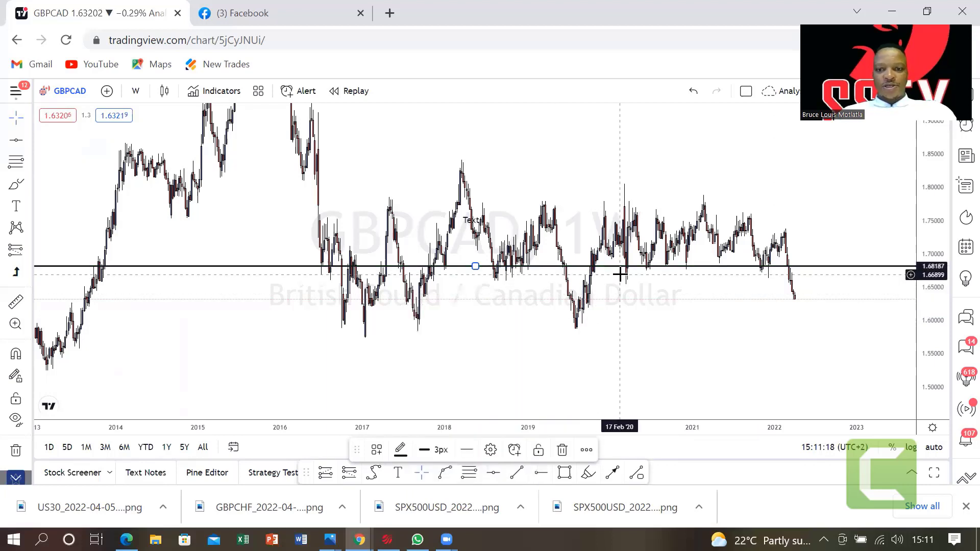
{"action": "left_click", "coordinate": [493, 478]}
{"action": "left_click", "coordinate": [575, 329]}
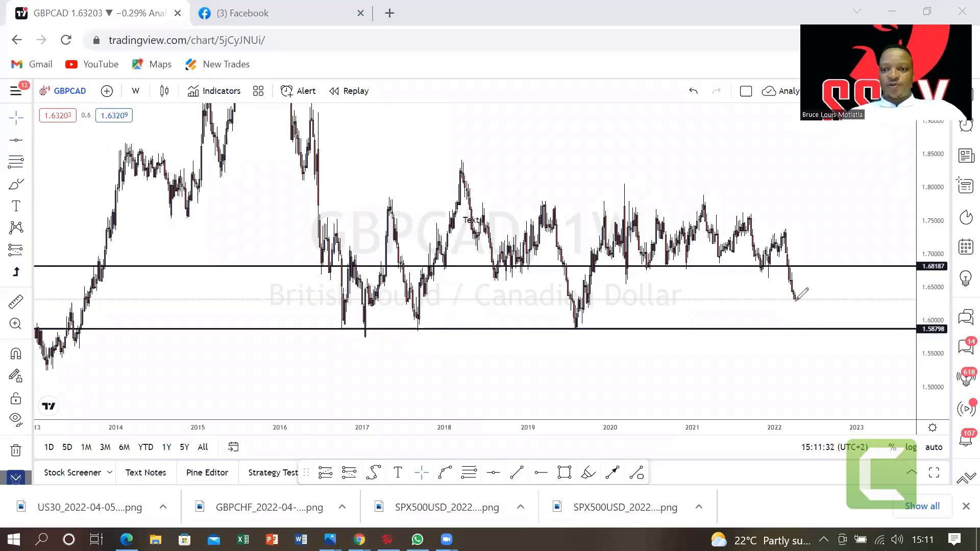
Mark in red the expected drop from the current price to the 1.588 line, plus the descending highs and lows since 2021
{"action": "left_click_drag", "start_coordinate": [800, 324], "coordinate": [801, 328]}
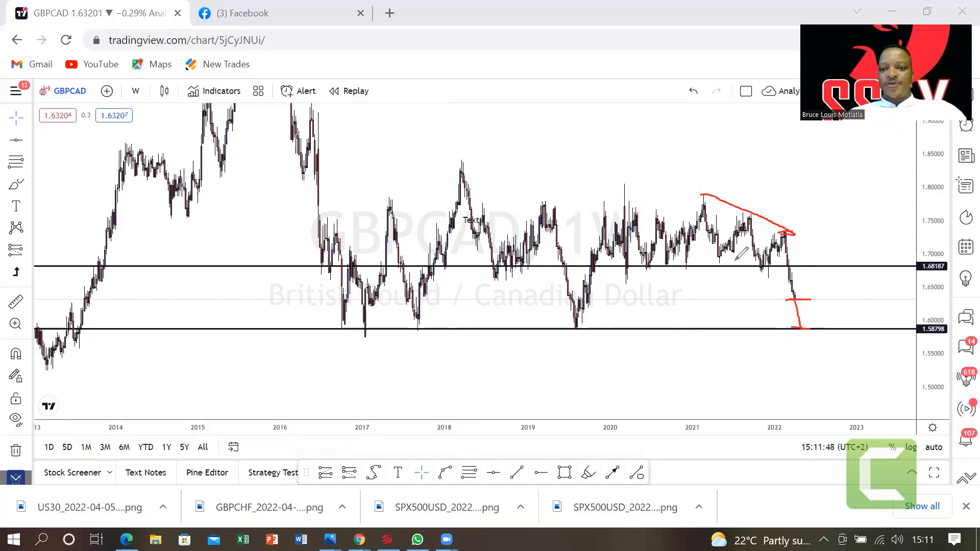
{"action": "left_click_drag", "start_coordinate": [761, 278], "coordinate": [772, 276]}
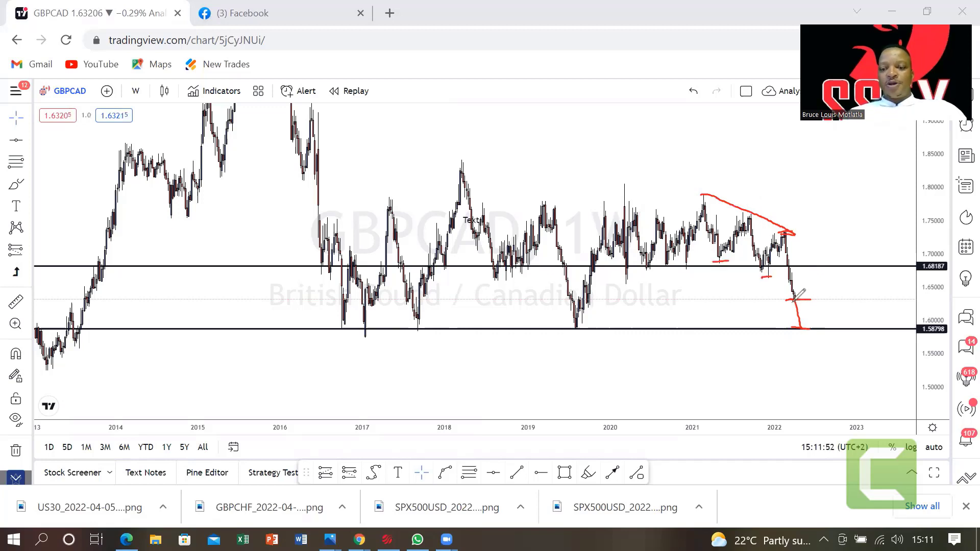
{"action": "mouse_move", "coordinate": [796, 297]}
{"action": "left_mouse_down"}
{"action": "mouse_move", "coordinate": [830, 267]}
{"action": "mouse_move", "coordinate": [851, 326]}
{"action": "left_mouse_up"}
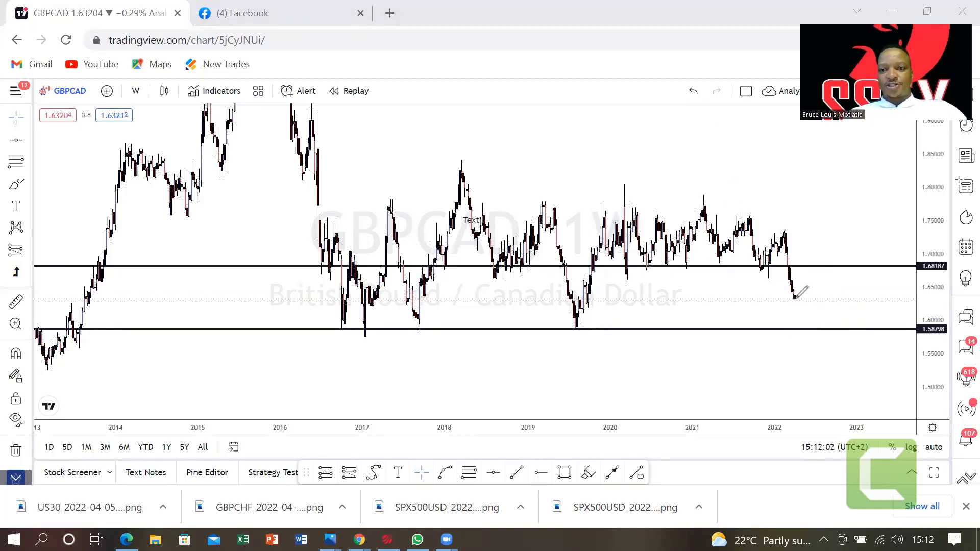
Sketch in red a fall to the 1.588 line, a zigzag rebound to 1.682 and a descending trend line from the 2021 high, and clear the markup
{"action": "mouse_move", "coordinate": [794, 299]}
{"action": "left_mouse_down"}
{"action": "mouse_move", "coordinate": [808, 326]}
{"action": "mouse_move", "coordinate": [862, 270]}
{"action": "left_mouse_up"}
{"action": "left_click_drag", "start_coordinate": [703, 196], "coordinate": [877, 275]}
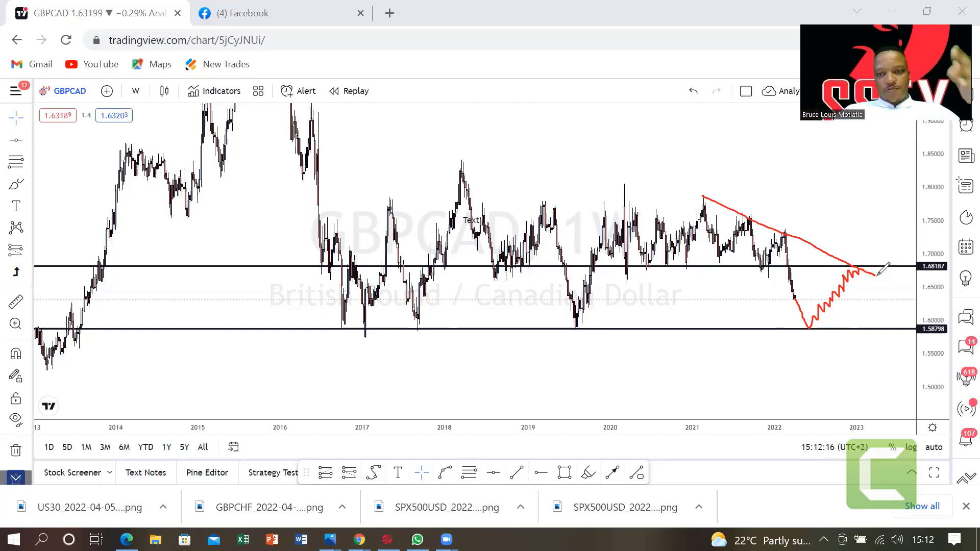
{"action": "left_click_drag", "start_coordinate": [782, 231], "coordinate": [800, 230]}
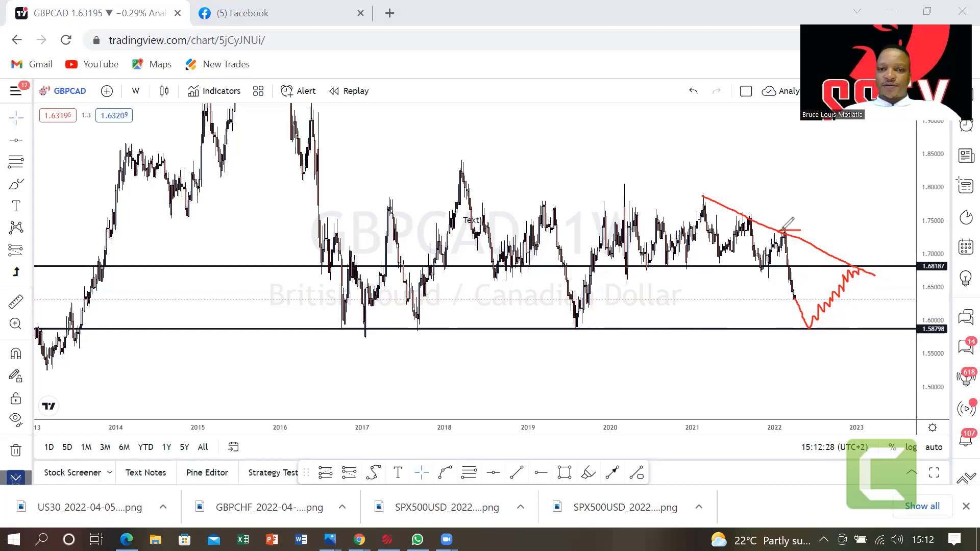
{"action": "mouse_move", "coordinate": [789, 301]}
{"action": "left_mouse_down"}
{"action": "mouse_move", "coordinate": [802, 300]}
{"action": "mouse_move", "coordinate": [806, 327]}
{"action": "mouse_move", "coordinate": [816, 327]}
{"action": "left_mouse_up"}
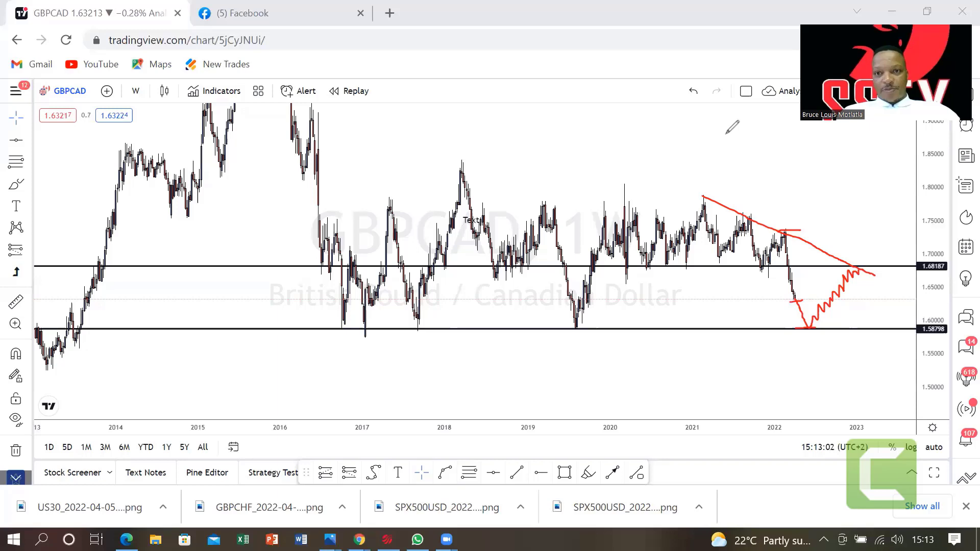
{"action": "key", "text": "e"}
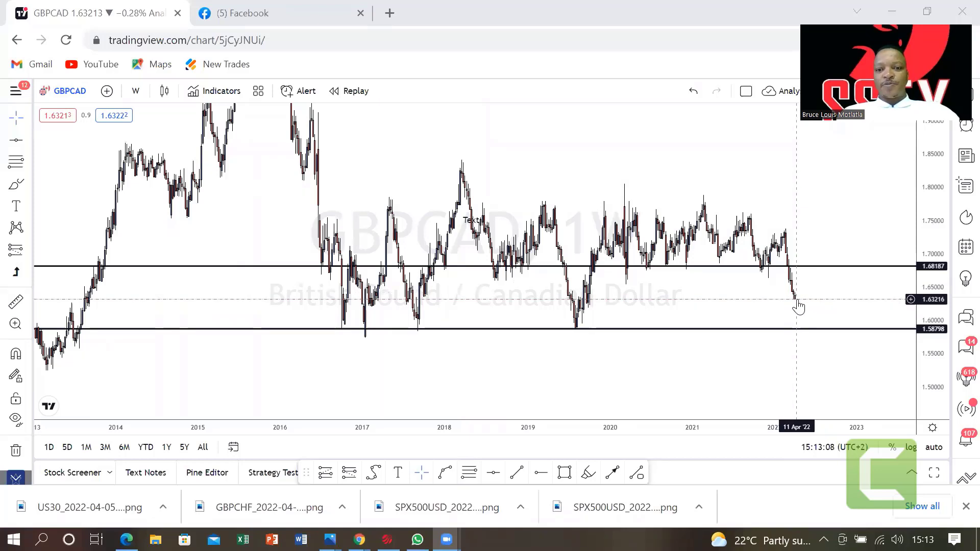
On the 1-hour GBPCAD chart, draw a thin rectangle from about 1.6504 to 1.6520, spanning 24 March to 6 April 2022
{"action": "left_click", "coordinate": [582, 335]}
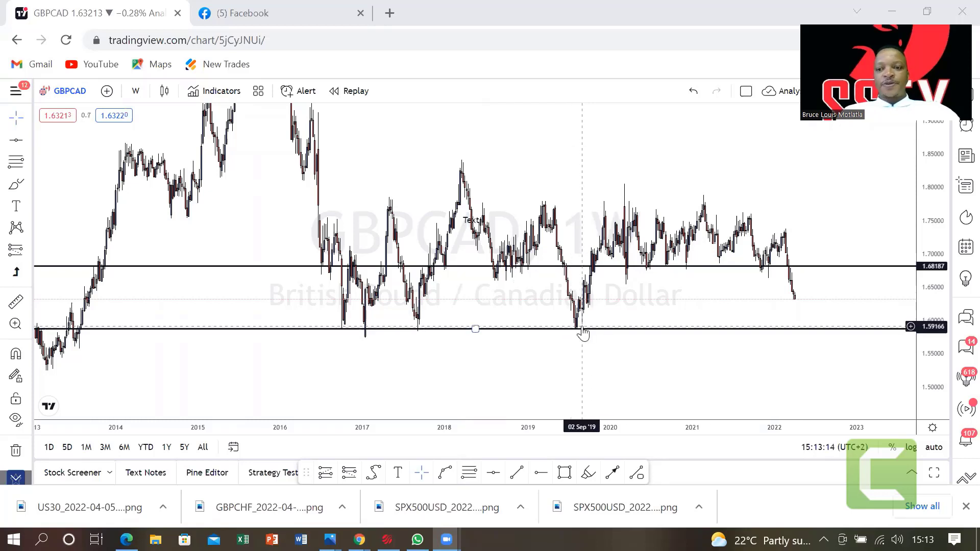
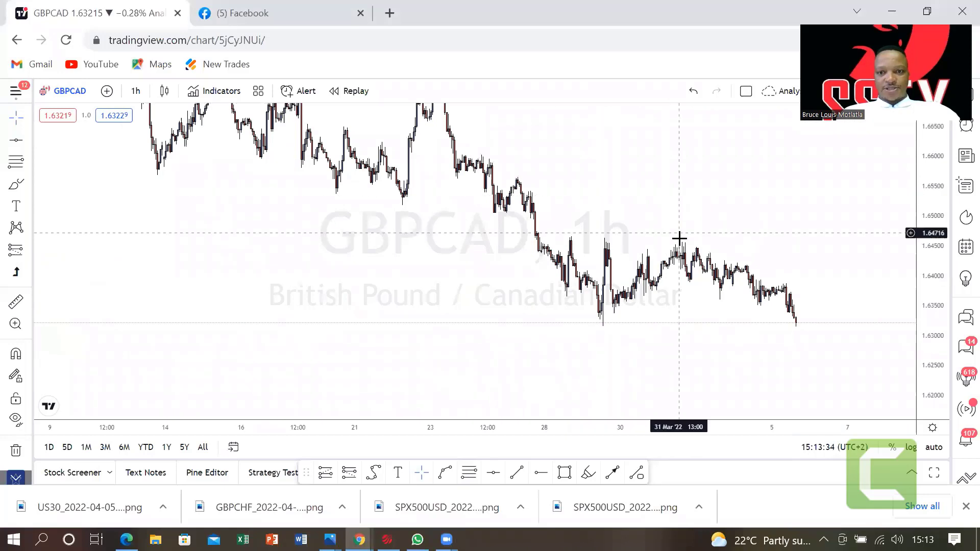
{"action": "left_click", "coordinate": [564, 472]}
{"action": "mouse_move", "coordinate": [492, 213]}
{"action": "left_mouse_down"}
{"action": "mouse_move", "coordinate": [680, 193]}
{"action": "mouse_move", "coordinate": [840, 204]}
{"action": "left_mouse_up"}
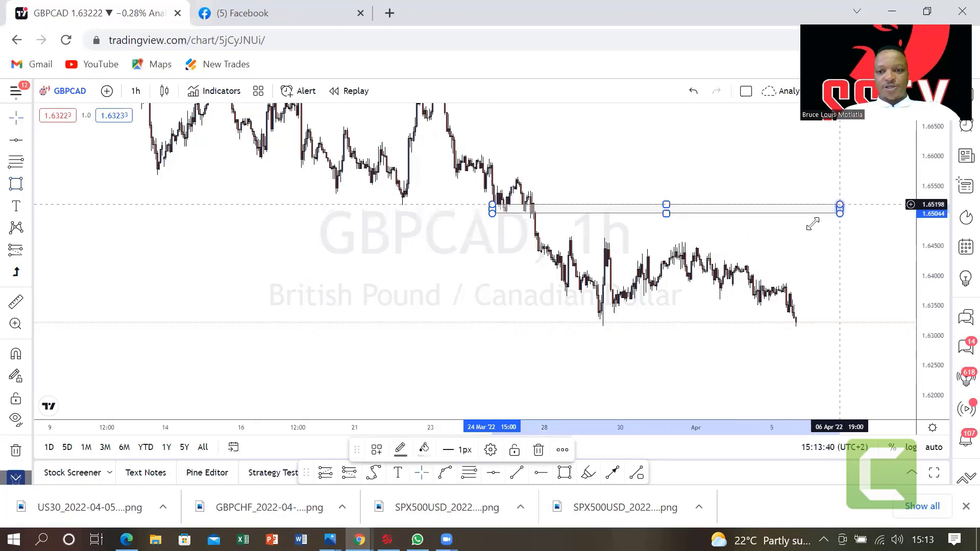
Draw an upward arrow from about 1.6403 on 31 March to the rectangle at about 1.6522 on 1 April
{"action": "left_click", "coordinate": [613, 472]}
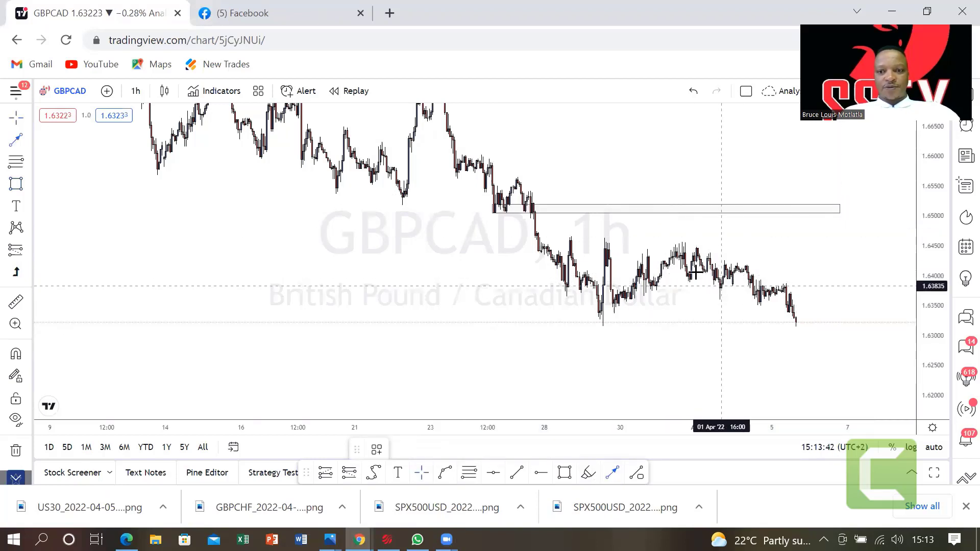
{"action": "left_click", "coordinate": [688, 274]}
{"action": "left_click", "coordinate": [729, 204]}
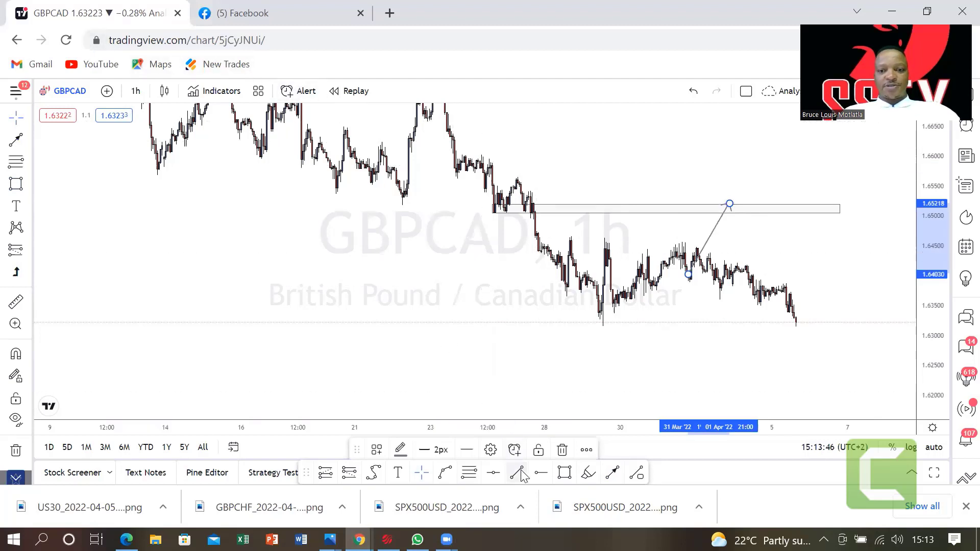
Try a downward arrow from the rectangle at about 1.6519 to about 1.6215 on 6 April, and delete it
{"action": "left_click", "coordinate": [612, 472]}
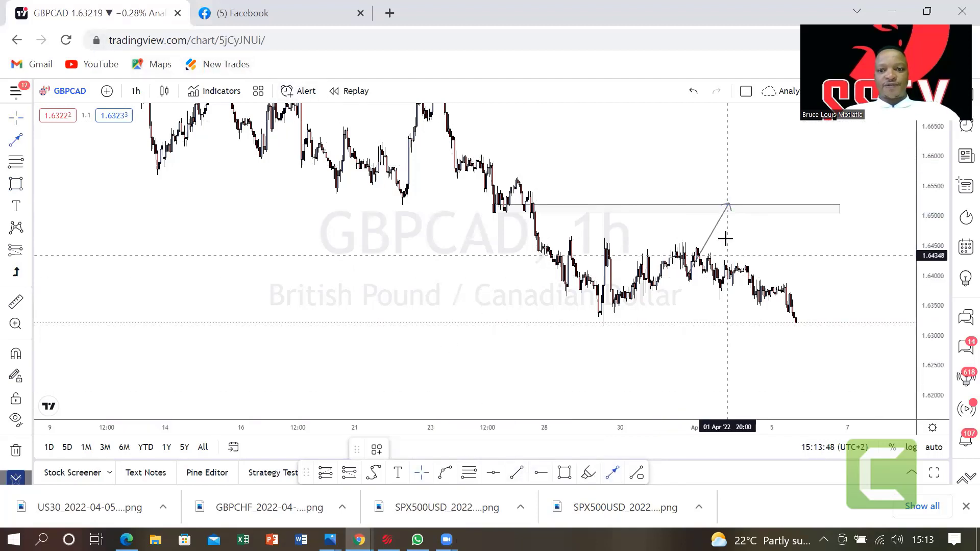
{"action": "left_click", "coordinate": [727, 205]}
{"action": "left_click", "coordinate": [819, 387]}
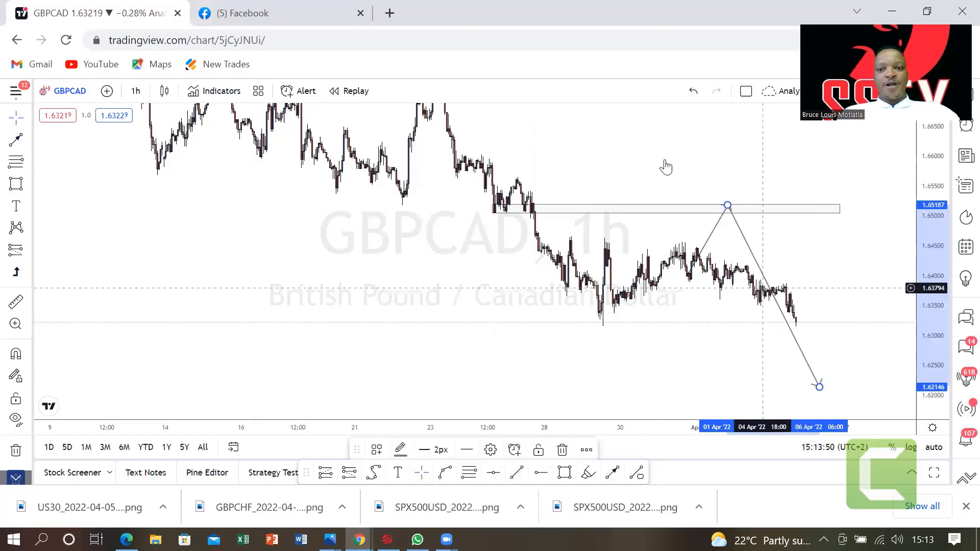
{"action": "left_click", "coordinate": [563, 449]}
Draw a second thin rectangle at the 29 March low, from about 1.6325 to 1.6340, extending to 8 April 2022
{"action": "left_click_drag", "start_coordinate": [445, 347], "coordinate": [412, 319]}
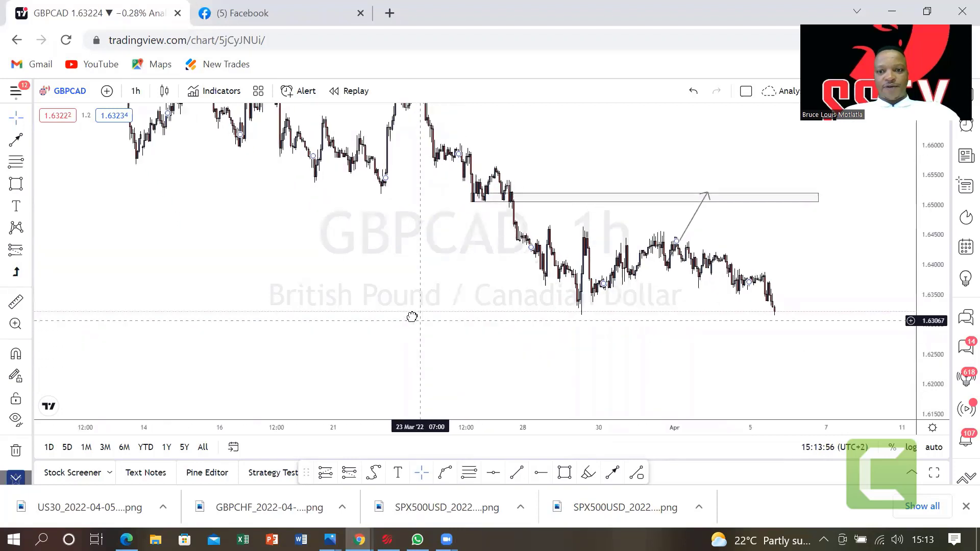
{"action": "left_click", "coordinate": [564, 473]}
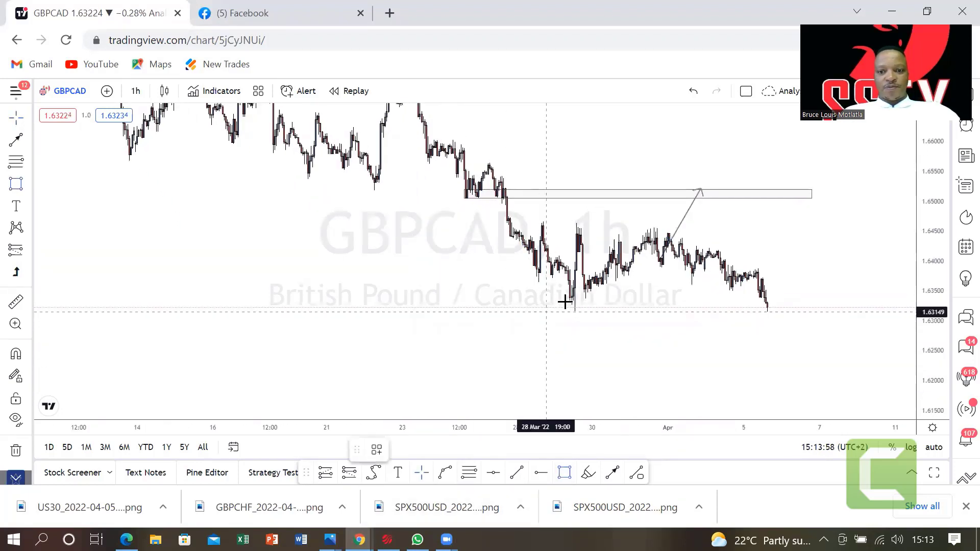
{"action": "left_click", "coordinate": [568, 306]}
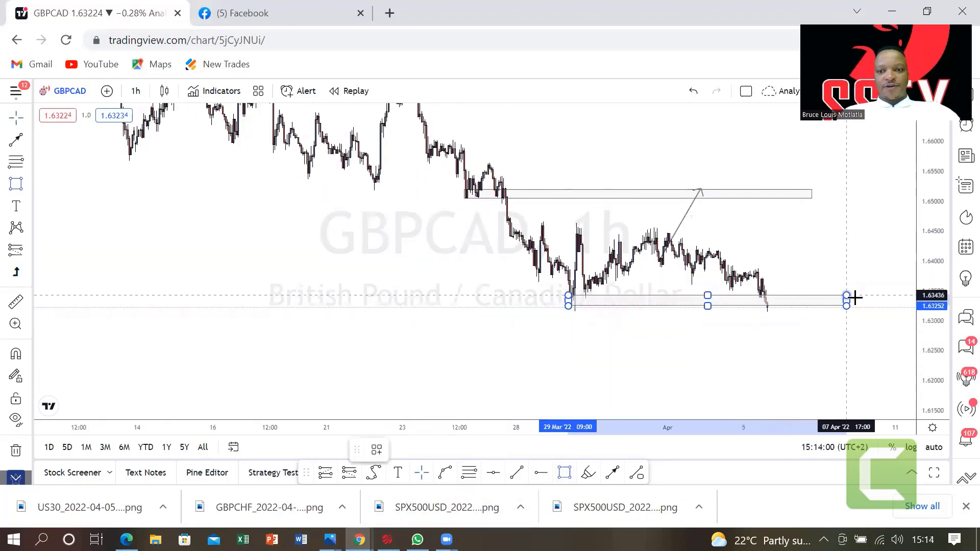
{"action": "left_click", "coordinate": [879, 298]}
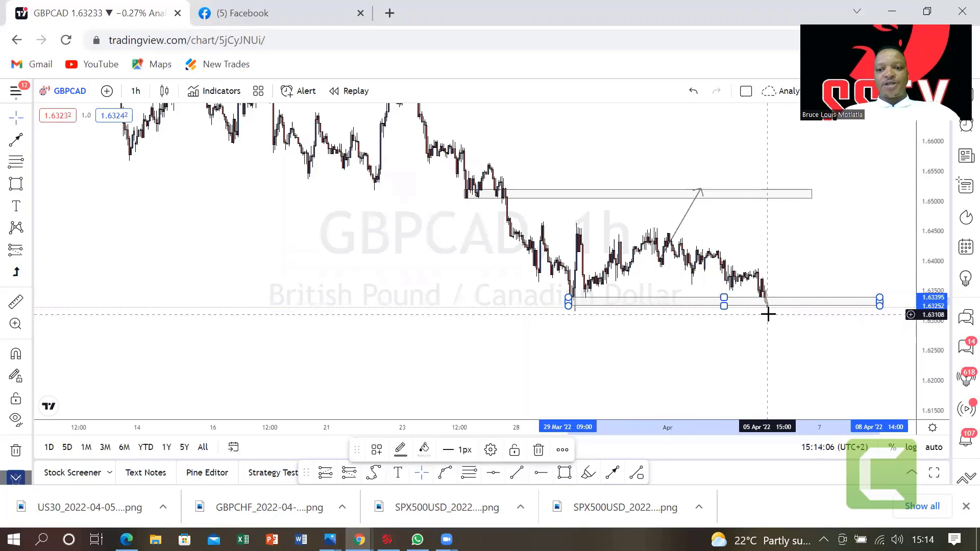
Switch the GBPCAD chart to the 15-minute timeframe and stretch its price scale around the recent candles
{"action": "left_click", "coordinate": [136, 91]}
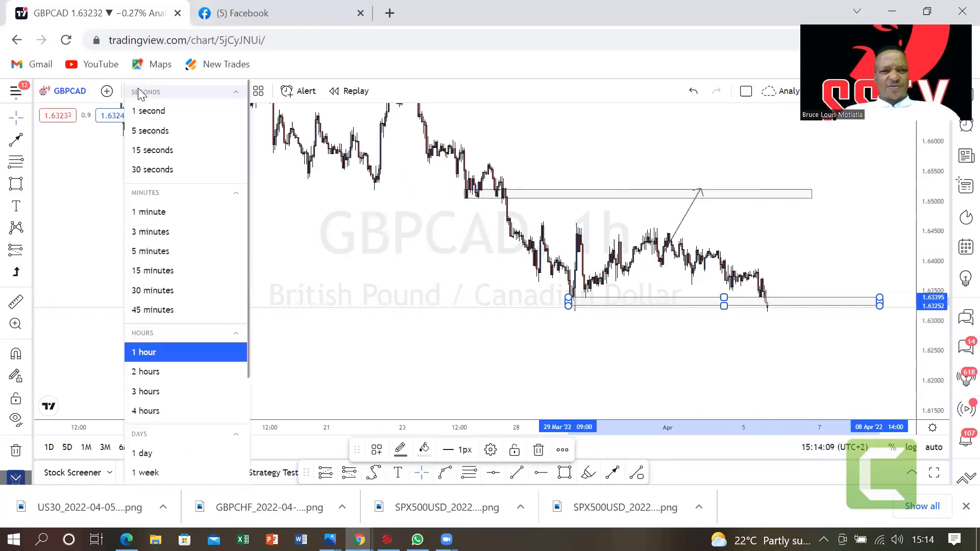
{"action": "left_click", "coordinate": [164, 269]}
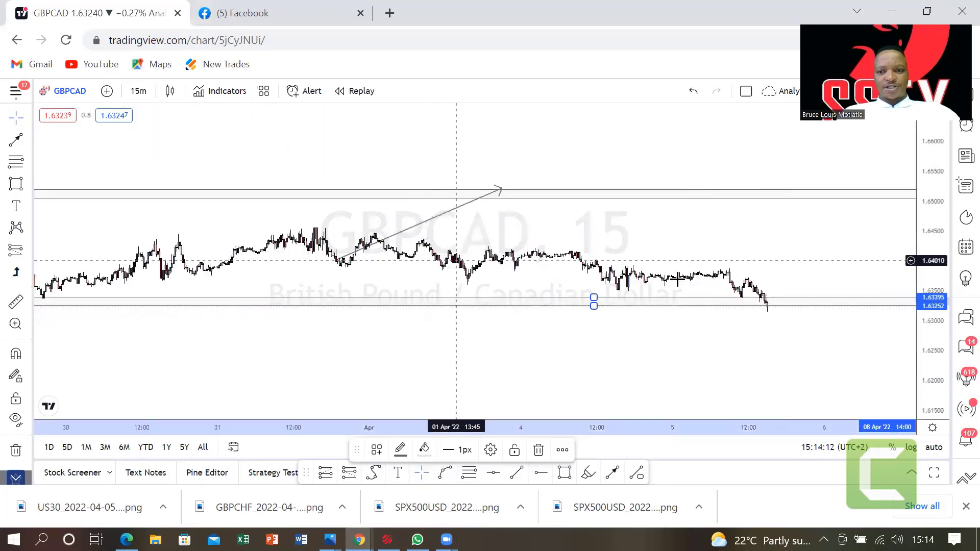
{"action": "left_click_drag", "start_coordinate": [919, 361], "coordinate": [925, 255]}
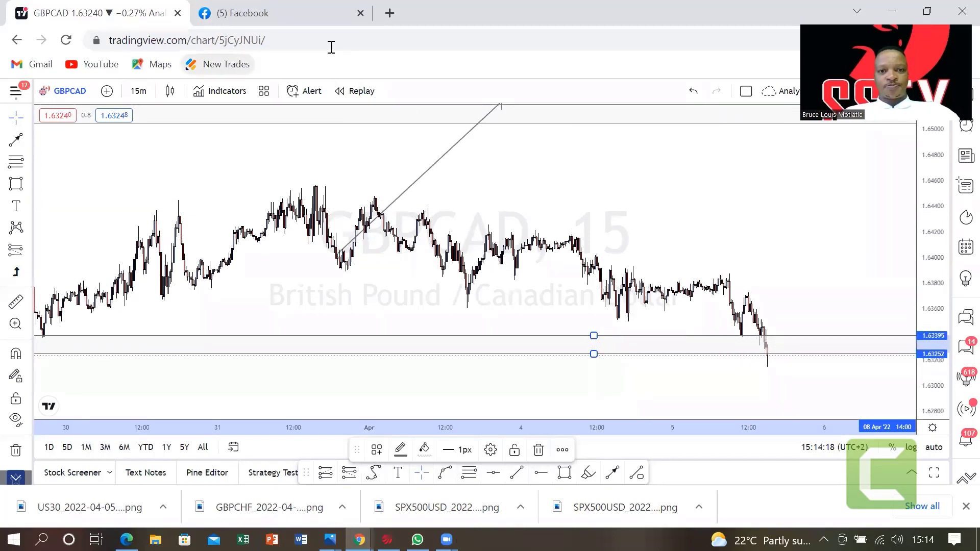
Sketch in red a pullback into the lower rectangle followed by stepped drops below about 1.628, and clear the markup
{"action": "mouse_move", "coordinate": [766, 356]}
{"action": "left_mouse_down"}
{"action": "mouse_move", "coordinate": [785, 336]}
{"action": "mouse_move", "coordinate": [805, 370]}
{"action": "mouse_move", "coordinate": [770, 357]}
{"action": "mouse_move", "coordinate": [796, 415]}
{"action": "mouse_move", "coordinate": [817, 418]}
{"action": "left_mouse_up"}
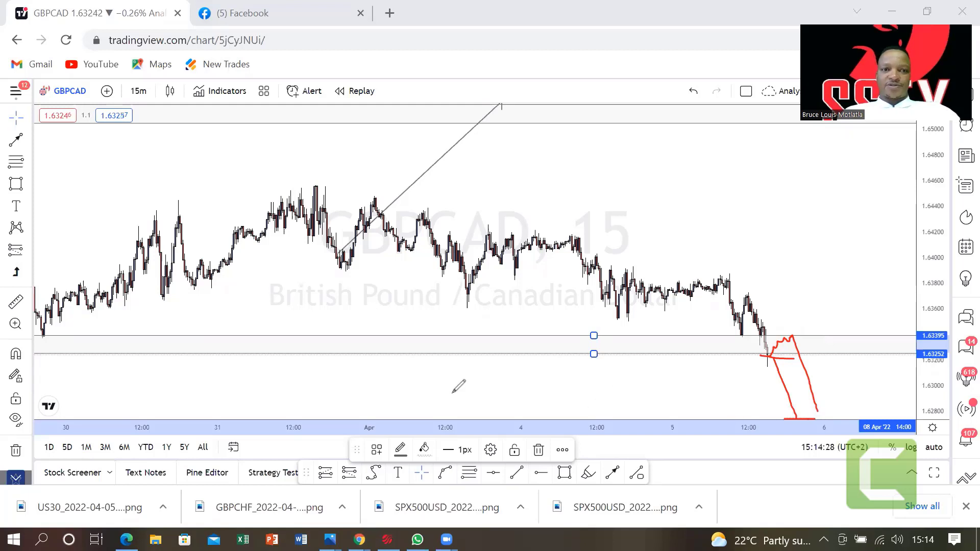
{"action": "mouse_move", "coordinate": [767, 355]}
{"action": "left_mouse_down"}
{"action": "mouse_move", "coordinate": [791, 335]}
{"action": "mouse_move", "coordinate": [815, 408]}
{"action": "mouse_move", "coordinate": [832, 367]}
{"action": "mouse_move", "coordinate": [874, 438]}
{"action": "left_mouse_up"}
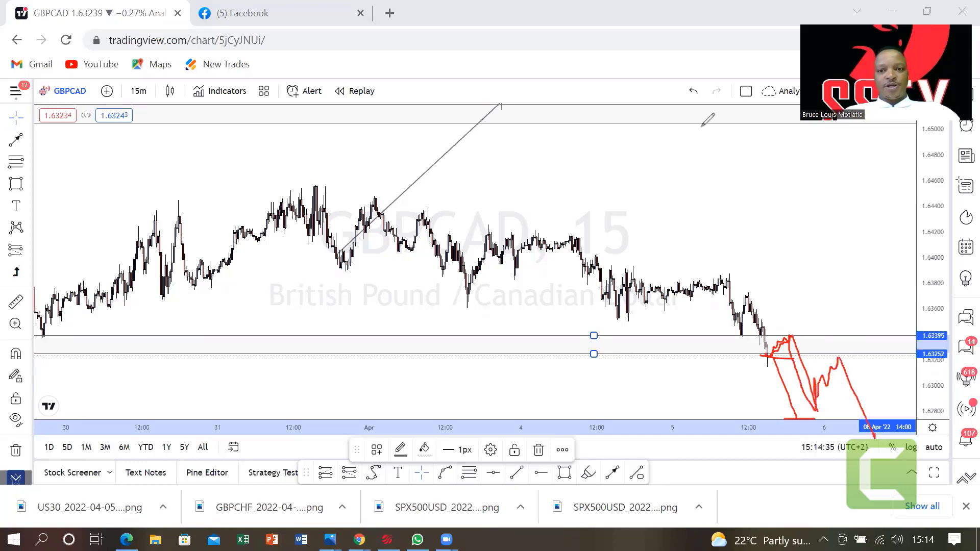
{"action": "key", "text": "Escape"}
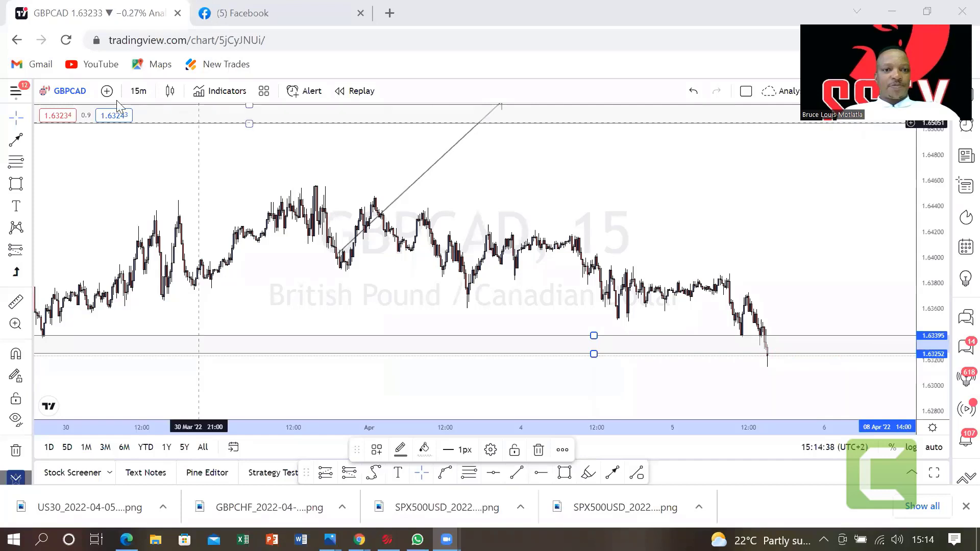
Search for the AUDCAD symbol and load it on the chart
{"action": "left_click", "coordinate": [90, 92]}
{"action": "type", "text": "AUD"}
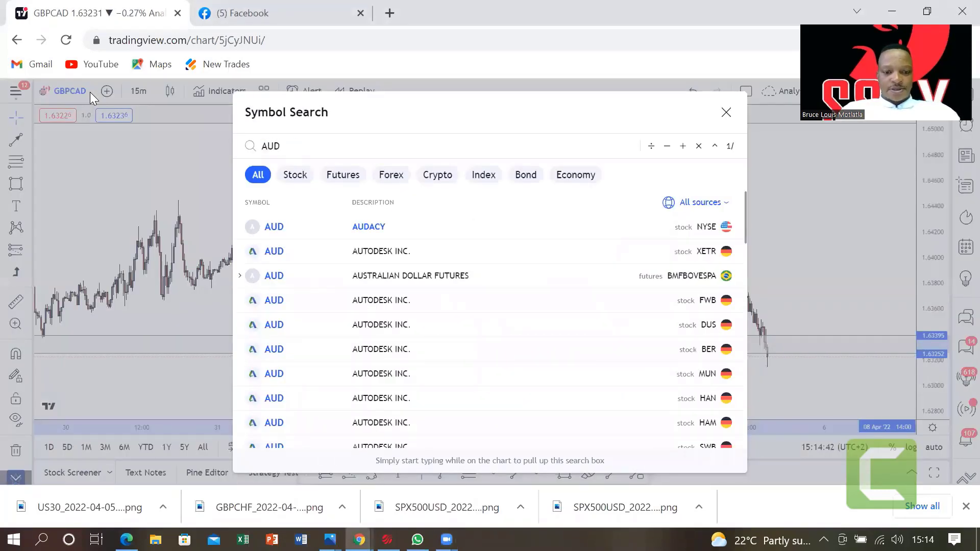
{"action": "type", "text": "CAD"}
{"action": "key", "text": "Return"}
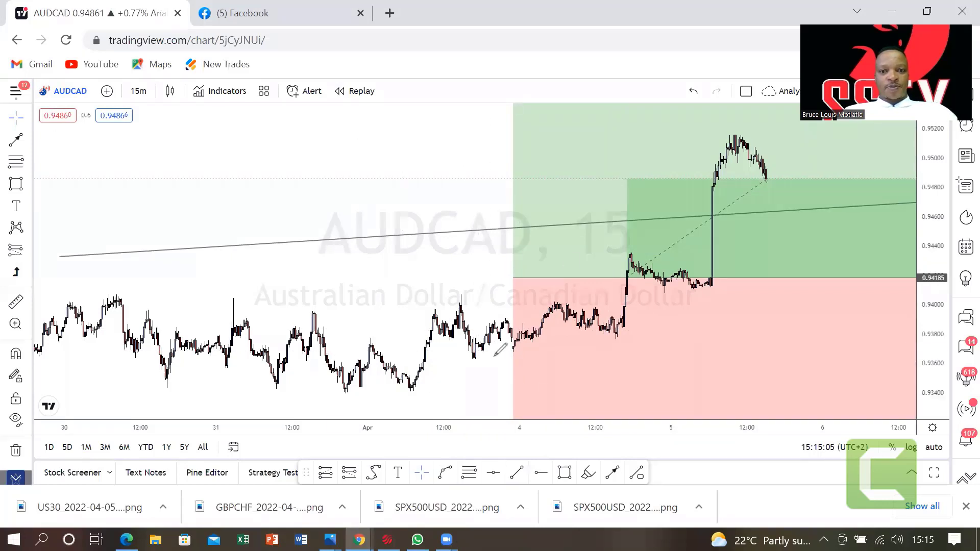
Mark in red the three successively higher lows on the 15-minute AUDCAD chart, and clear the markup
{"action": "left_click_drag", "start_coordinate": [499, 355], "coordinate": [461, 356]}
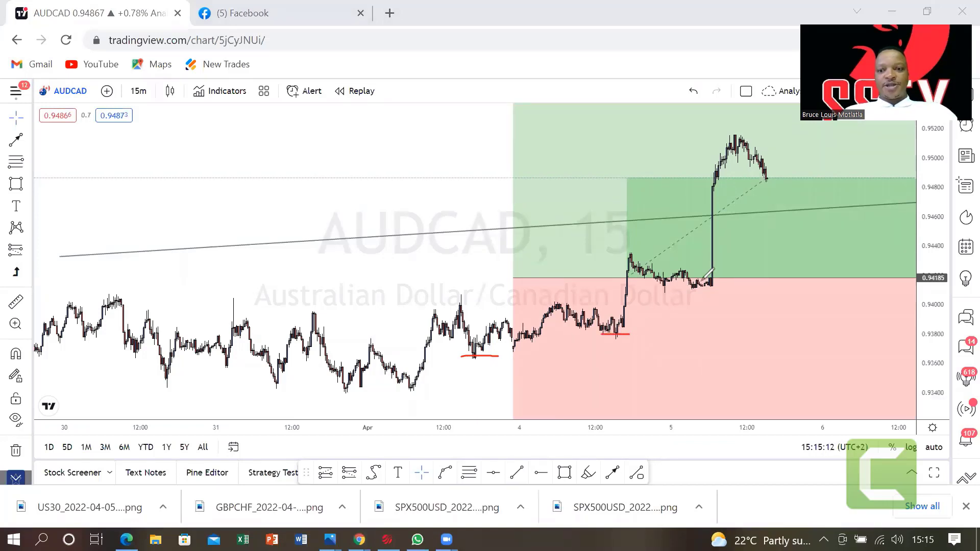
{"action": "left_click_drag", "start_coordinate": [736, 280], "coordinate": [696, 282]}
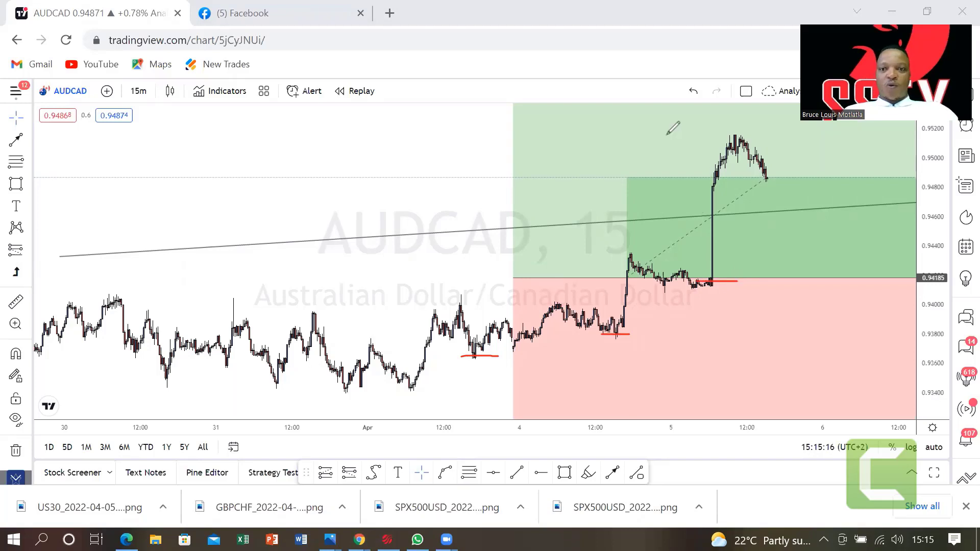
{"action": "key", "text": "e"}
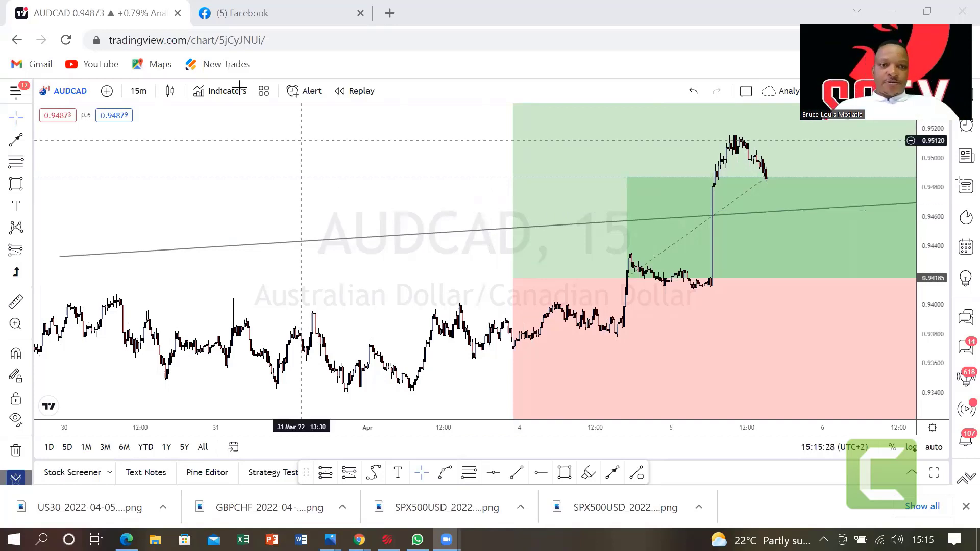
Switch the AUDCAD chart to the 1-week timeframe and adjust its price scale to show the swings since 2014
{"action": "left_click", "coordinate": [138, 92]}
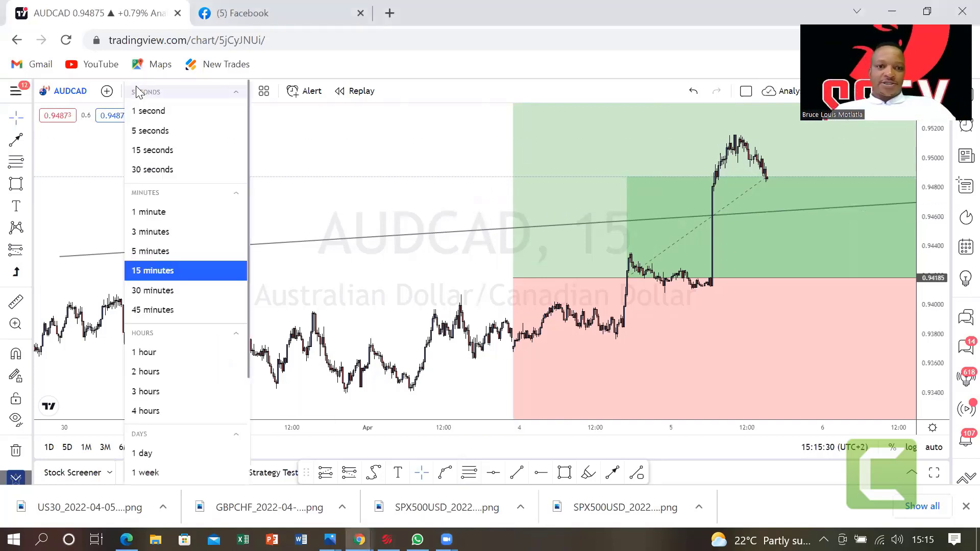
{"action": "scroll", "coordinate": [173, 401], "scroll_direction": "down", "scroll_amount": 3}
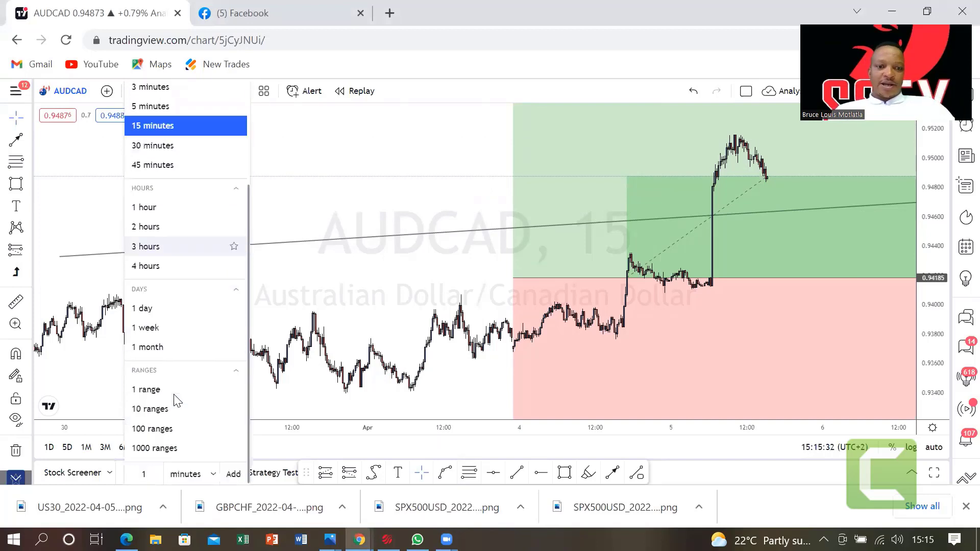
{"action": "left_click", "coordinate": [156, 329]}
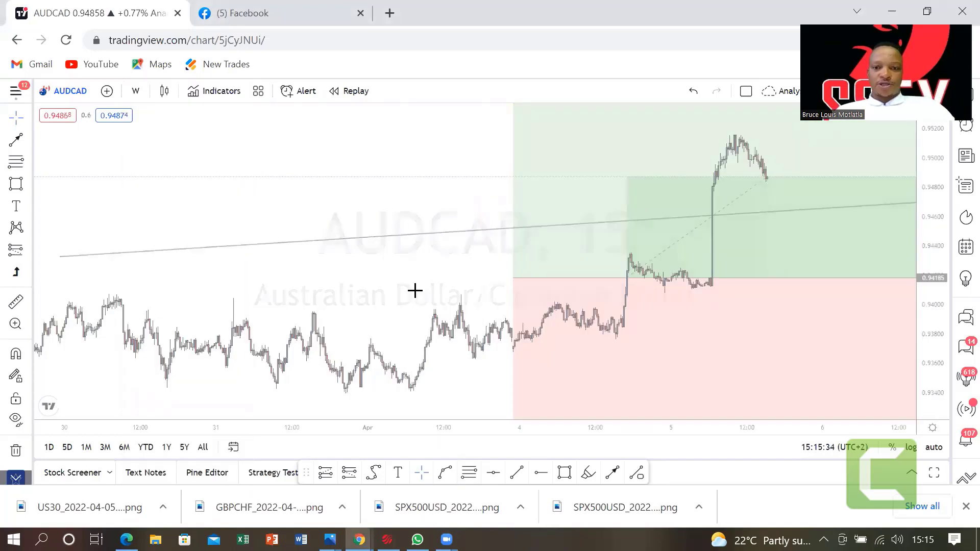
{"action": "left_click_drag", "start_coordinate": [931, 232], "coordinate": [959, 387]}
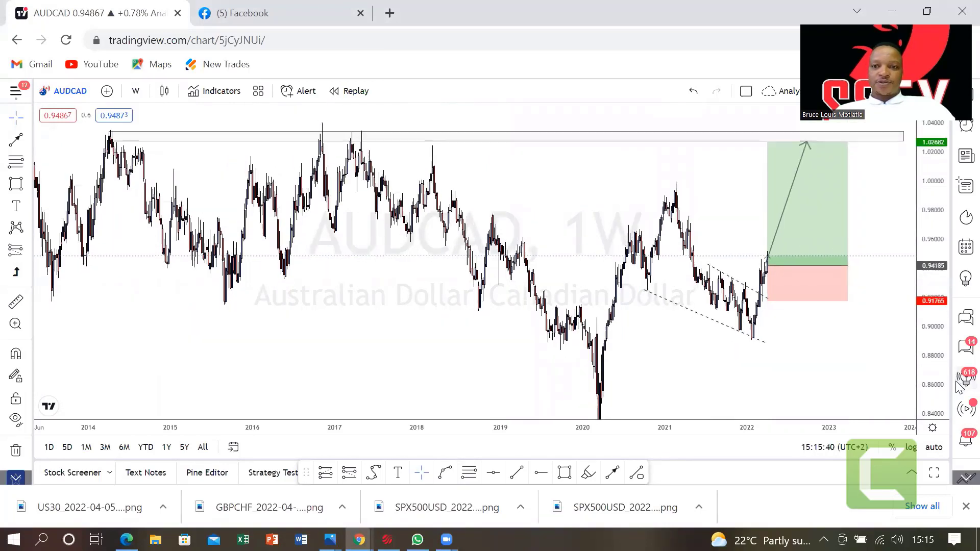
{"action": "left_click_drag", "start_coordinate": [530, 279], "coordinate": [494, 276]}
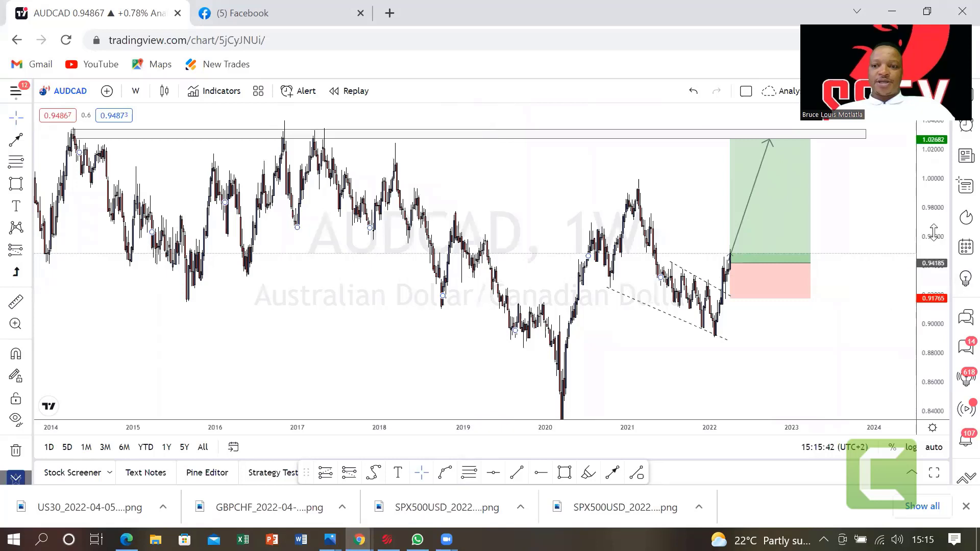
{"action": "left_click_drag", "start_coordinate": [933, 232], "coordinate": [934, 251]}
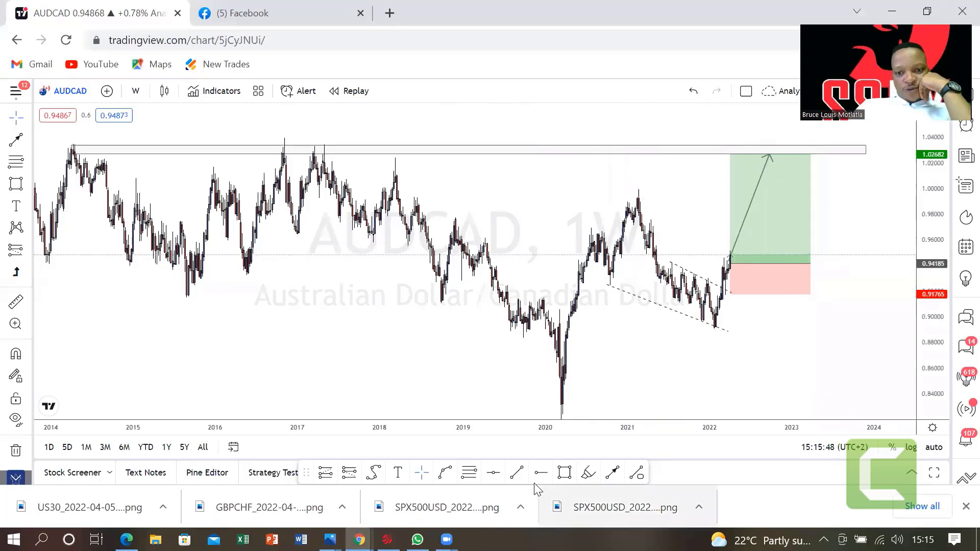
Draw a descending trend line from the April 2017 high at about 1.0352 down to about 0.8742 in 2021
{"action": "left_click", "coordinate": [516, 472]}
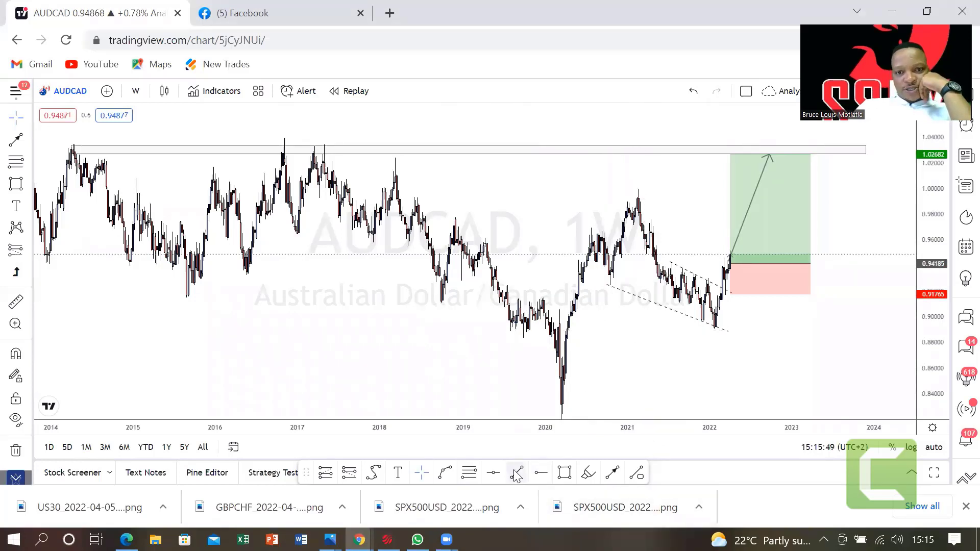
{"action": "left_click", "coordinate": [321, 143]}
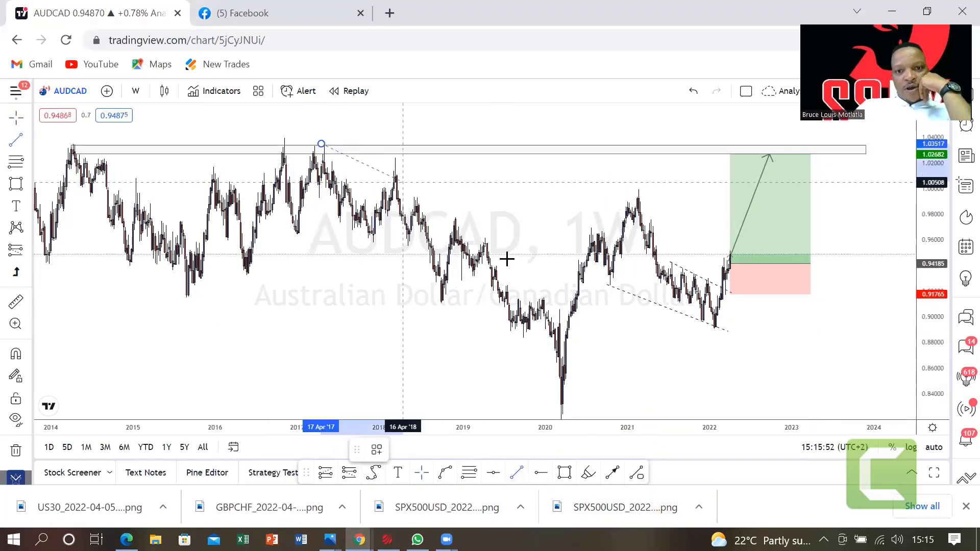
{"action": "left_click", "coordinate": [682, 350]}
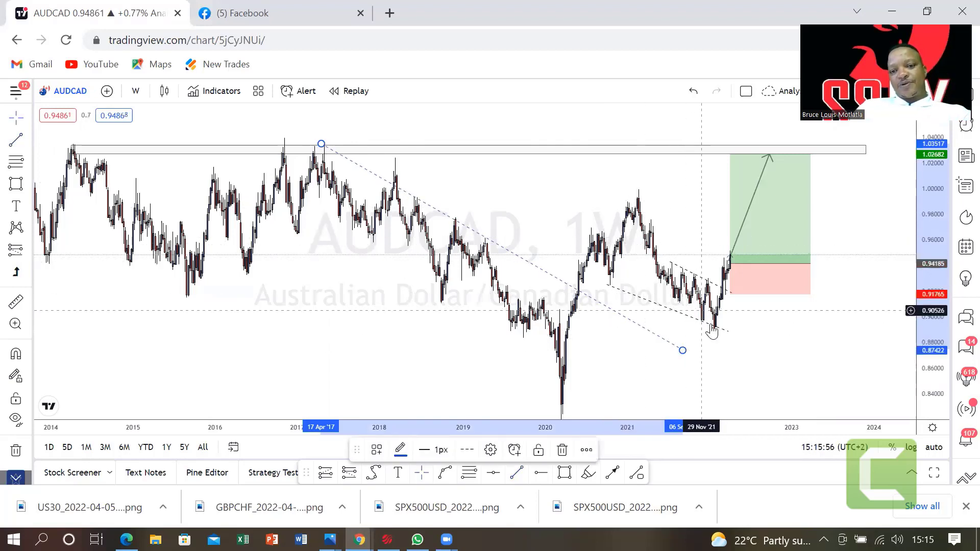
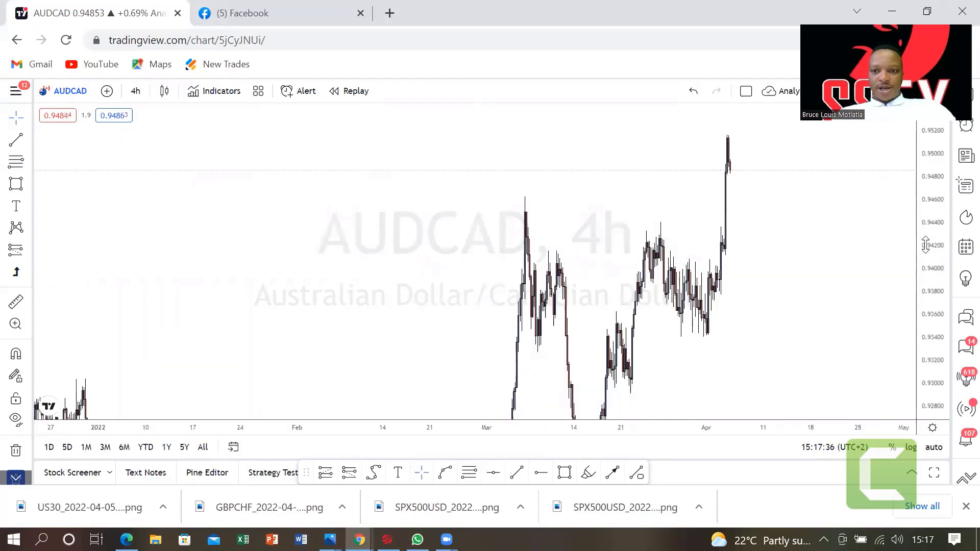
Draw an arrow on the 4-hour chart from the mid-February retest at about 0.9066 up to about 0.9199
{"action": "left_click_drag", "start_coordinate": [919, 258], "coordinate": [922, 306]}
{"action": "left_click_drag", "start_coordinate": [606, 277], "coordinate": [615, 161]}
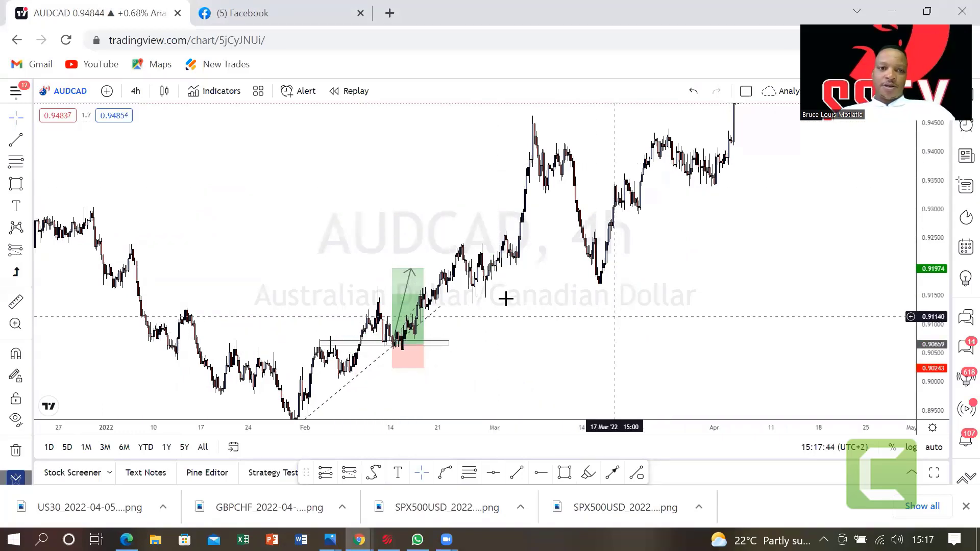
{"action": "left_click", "coordinate": [611, 472]}
{"action": "left_click", "coordinate": [391, 344]}
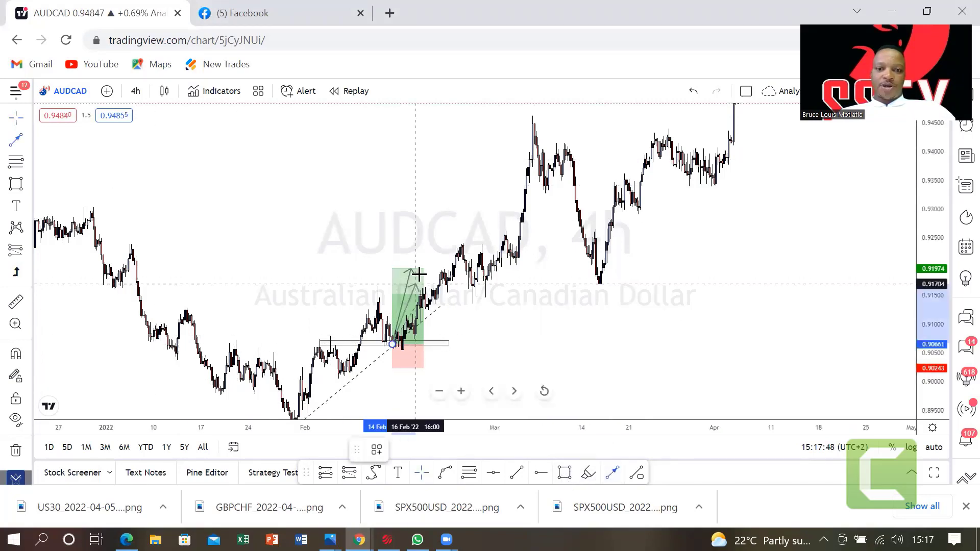
{"action": "left_click", "coordinate": [412, 268]}
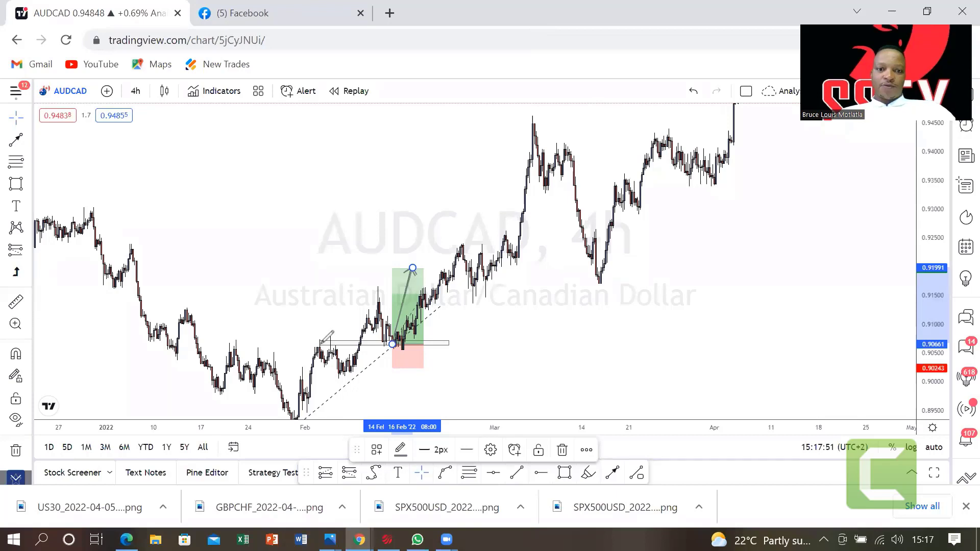
Mark in red the early-February high at the lower zone, the following high, and the rise from the zone's retest
{"action": "mouse_move", "coordinate": [321, 343]}
{"action": "left_mouse_down"}
{"action": "mouse_move", "coordinate": [338, 348]}
{"action": "mouse_move", "coordinate": [322, 335]}
{"action": "left_mouse_up"}
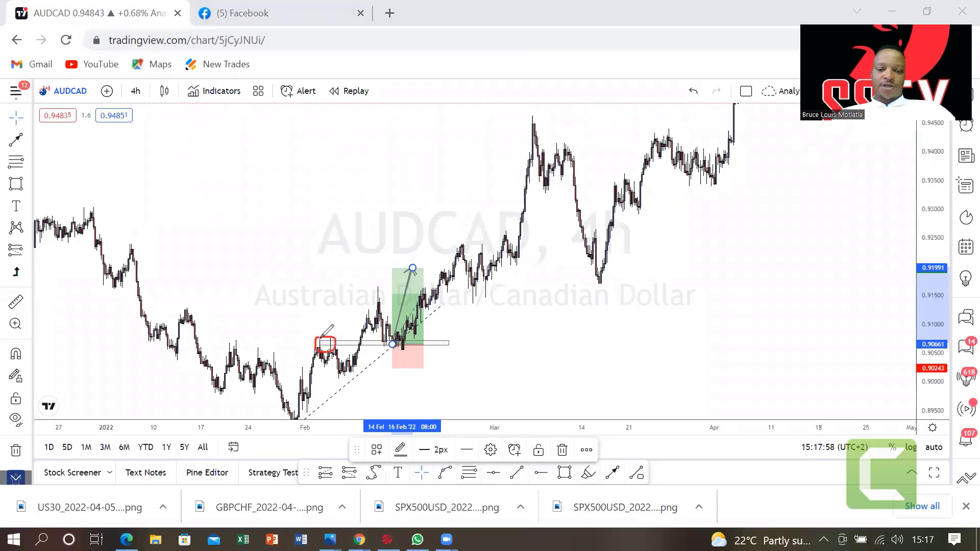
{"action": "mouse_move", "coordinate": [376, 295]}
{"action": "left_mouse_down"}
{"action": "mouse_move", "coordinate": [383, 289]}
{"action": "mouse_move", "coordinate": [378, 301]}
{"action": "left_mouse_up"}
{"action": "left_click_drag", "start_coordinate": [400, 347], "coordinate": [483, 254]}
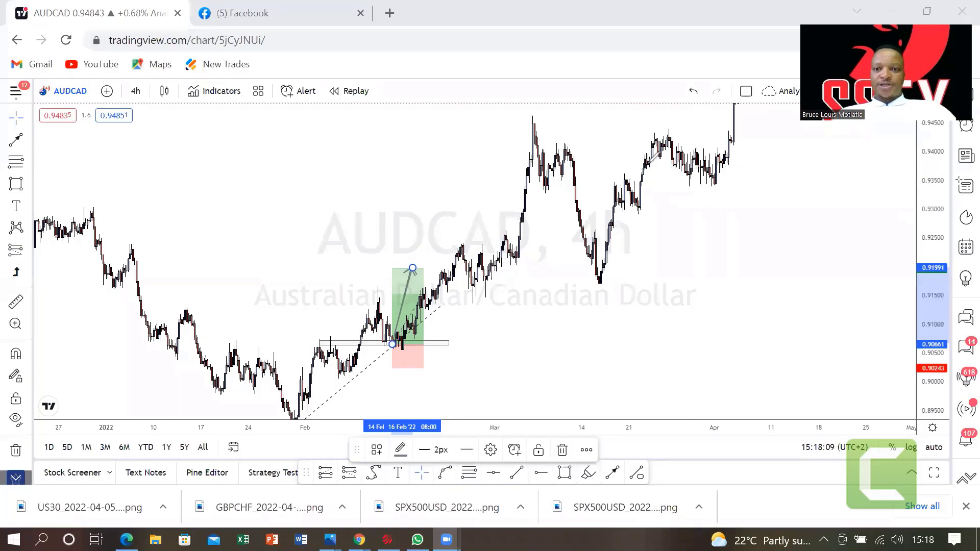
Outline in red the late-March descending channel with the rallies leading into and out of it, and clear the markup
{"action": "left_click_drag", "start_coordinate": [646, 164], "coordinate": [713, 187]}
{"action": "left_click_drag", "start_coordinate": [661, 131], "coordinate": [727, 164]}
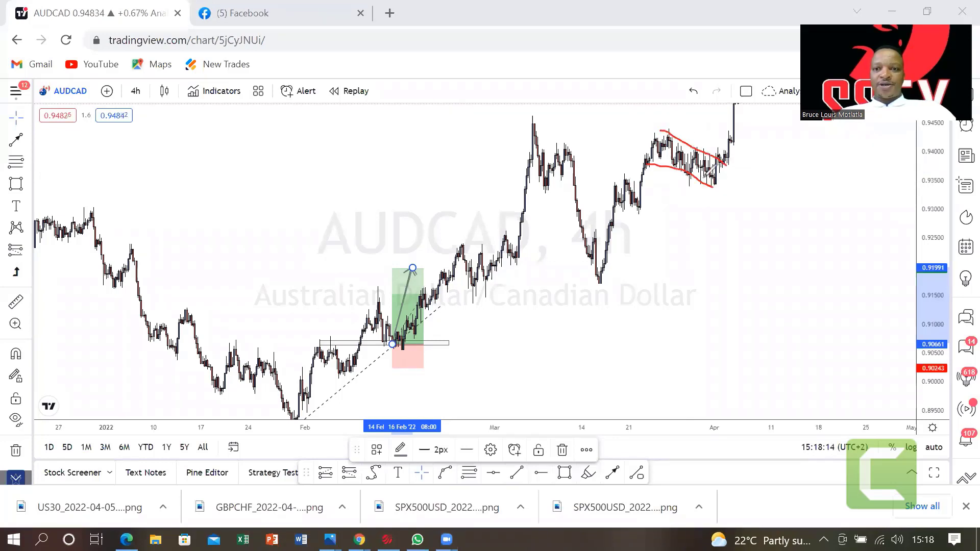
{"action": "left_click_drag", "start_coordinate": [638, 214], "coordinate": [664, 131]}
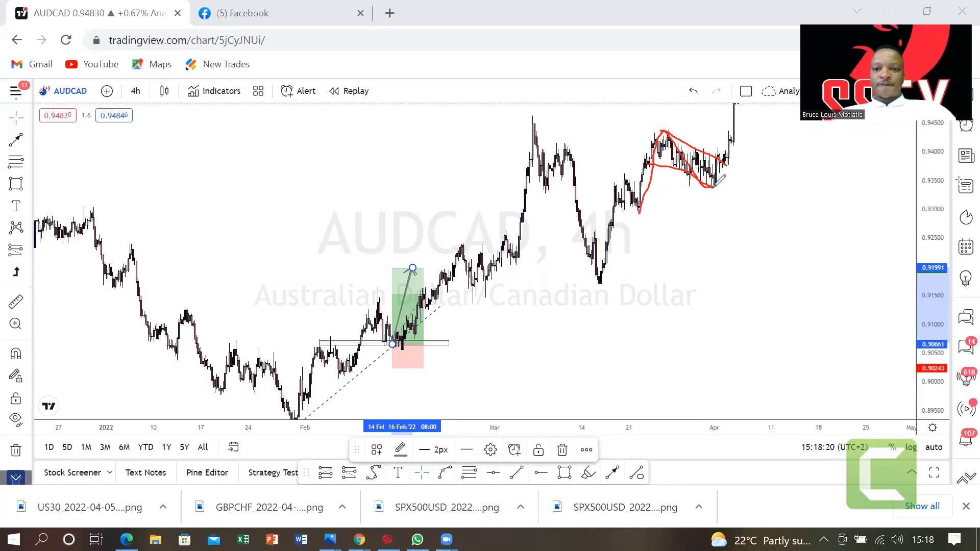
{"action": "left_click_drag", "start_coordinate": [713, 187], "coordinate": [733, 132]}
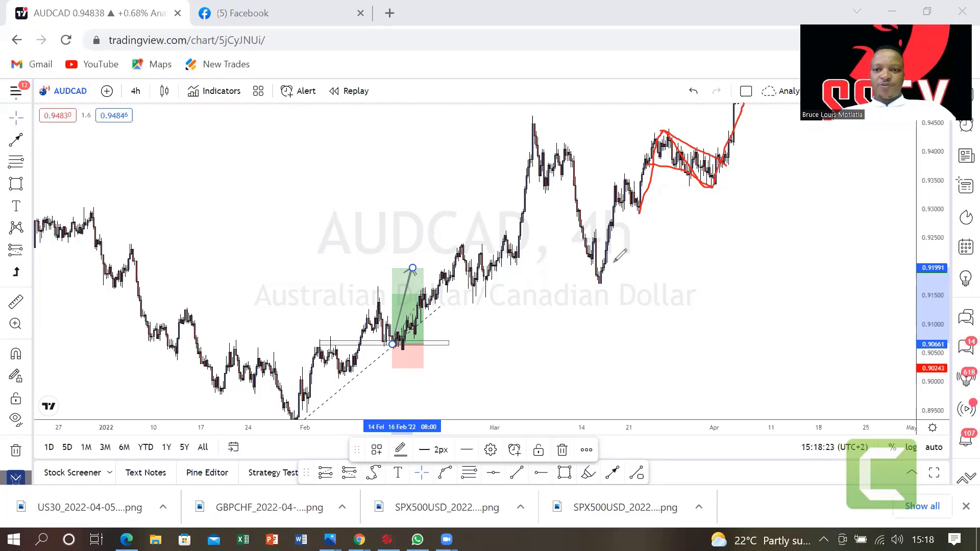
{"action": "key", "text": "e"}
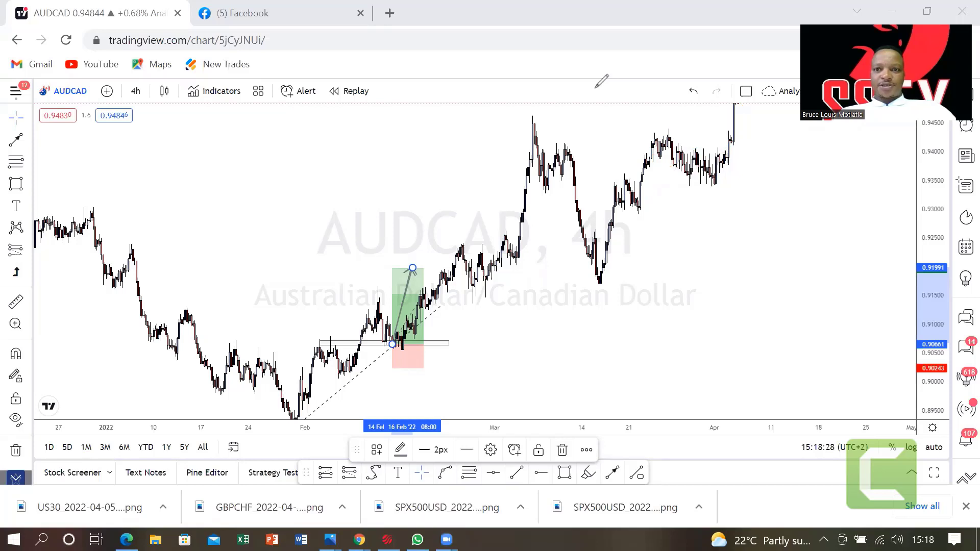
Circle in red the early-March high, the mid-March low, the latest high and the late-March low, and clear the markup
{"action": "left_click", "coordinate": [653, 250]}
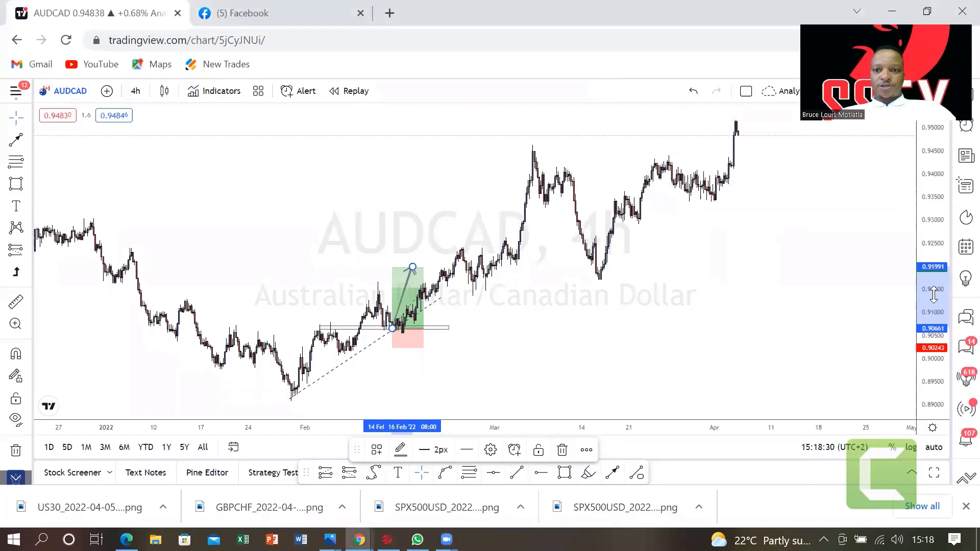
{"action": "left_click_drag", "start_coordinate": [626, 287], "coordinate": [582, 362]}
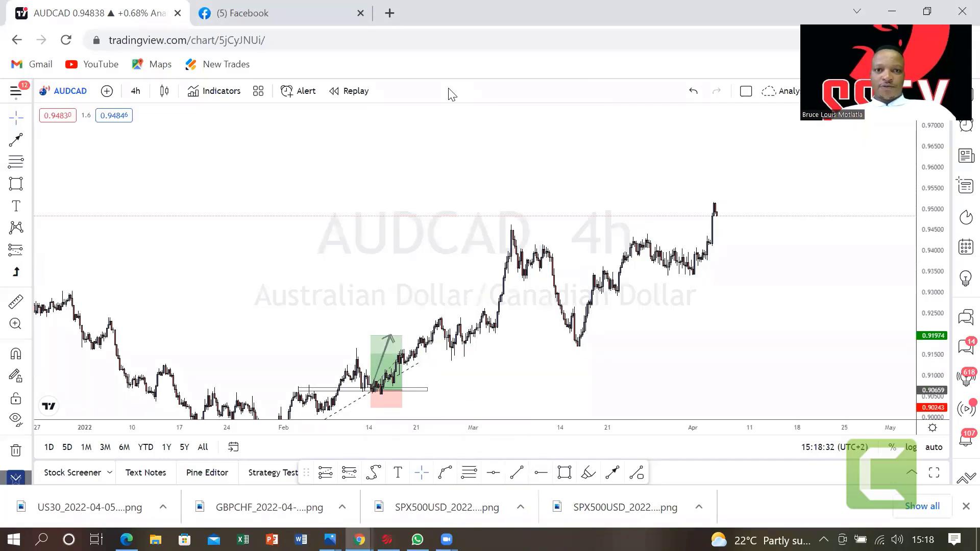
{"action": "mouse_move", "coordinate": [509, 223]}
{"action": "left_mouse_down"}
{"action": "mouse_move", "coordinate": [521, 236]}
{"action": "mouse_move", "coordinate": [511, 229]}
{"action": "left_mouse_up"}
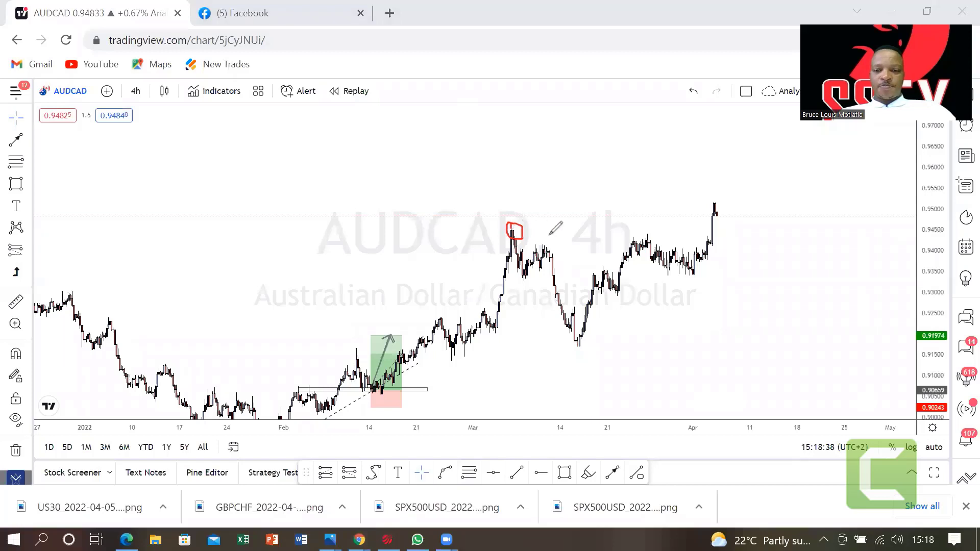
{"action": "left_click_drag", "start_coordinate": [575, 344], "coordinate": [574, 338]}
{"action": "left_click_drag", "start_coordinate": [712, 197], "coordinate": [717, 198]}
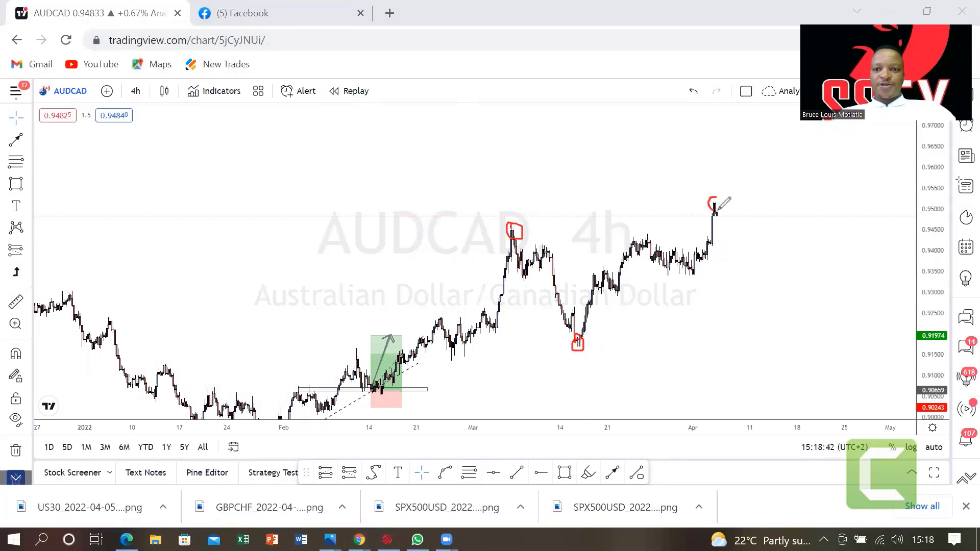
{"action": "left_click_drag", "start_coordinate": [687, 274], "coordinate": [687, 267]}
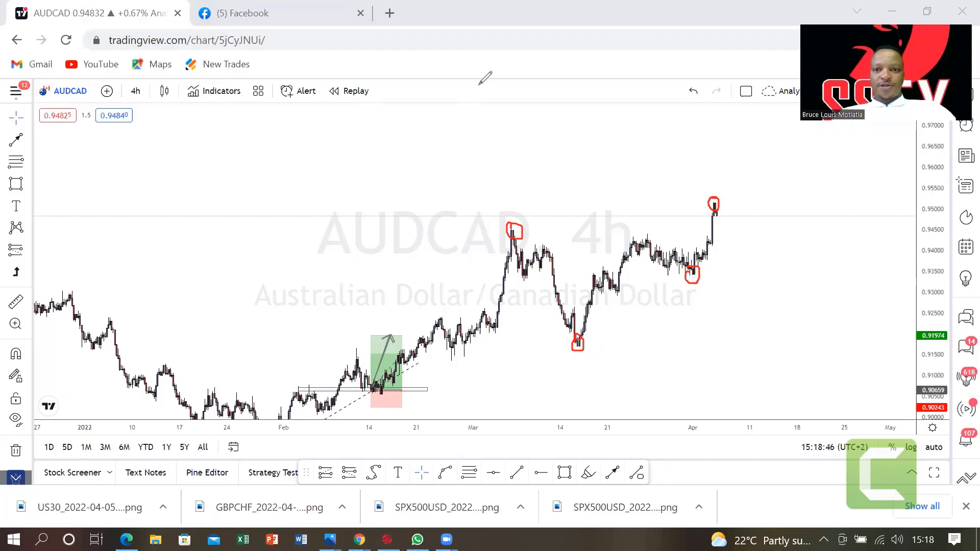
{"action": "left_click", "coordinate": [533, 367]}
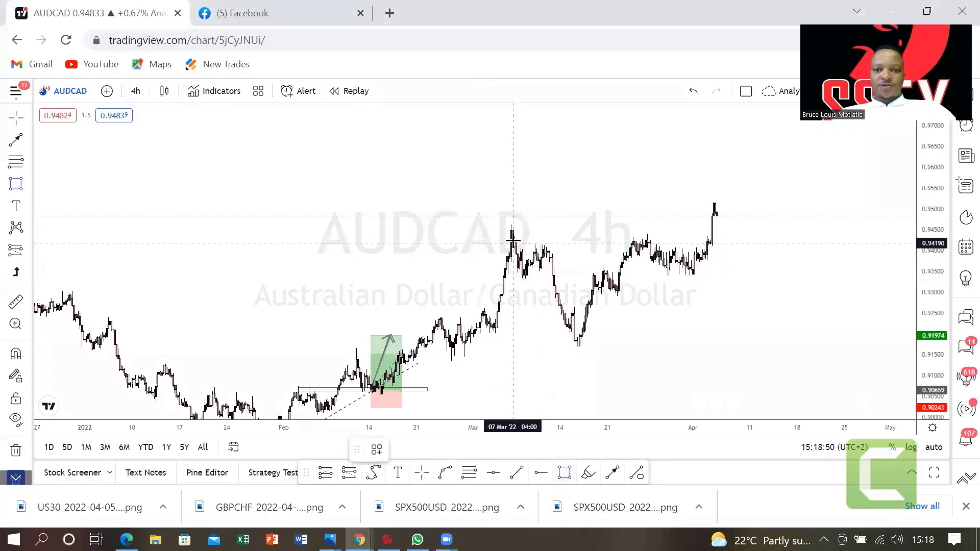
Draw a rectangle zone at about 0.9426–0.9448 from the 7 March high, and an ascending trend line from the 16 March low to about 0.9573
{"action": "mouse_move", "coordinate": [513, 239]}
{"action": "left_mouse_down"}
{"action": "mouse_move", "coordinate": [617, 208]}
{"action": "mouse_move", "coordinate": [839, 235]}
{"action": "mouse_move", "coordinate": [891, 231]}
{"action": "left_mouse_up"}
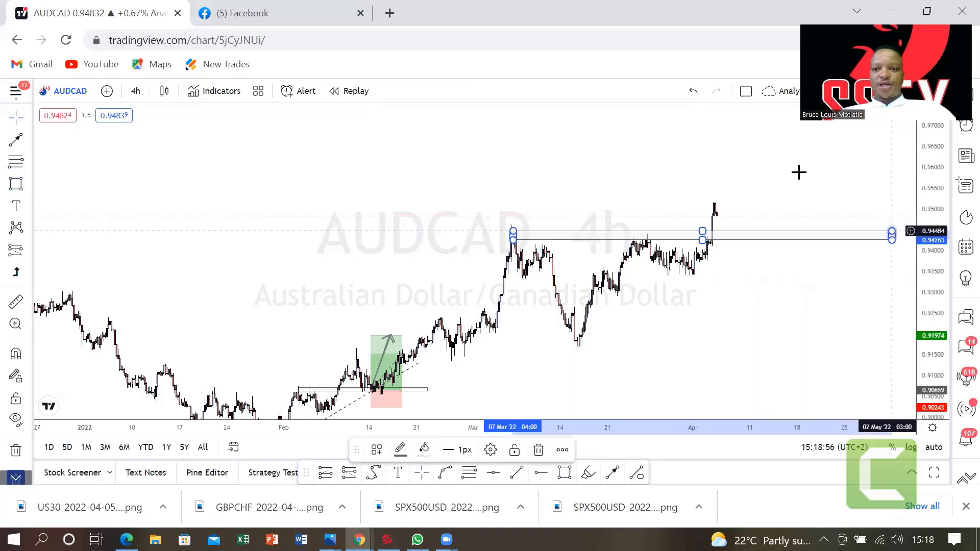
{"action": "left_click", "coordinate": [794, 168]}
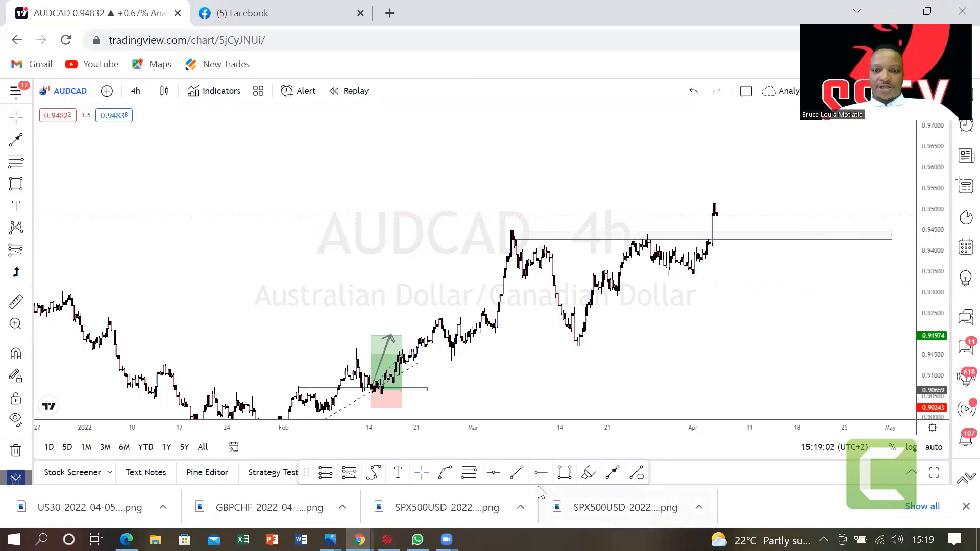
{"action": "left_click", "coordinate": [581, 344]}
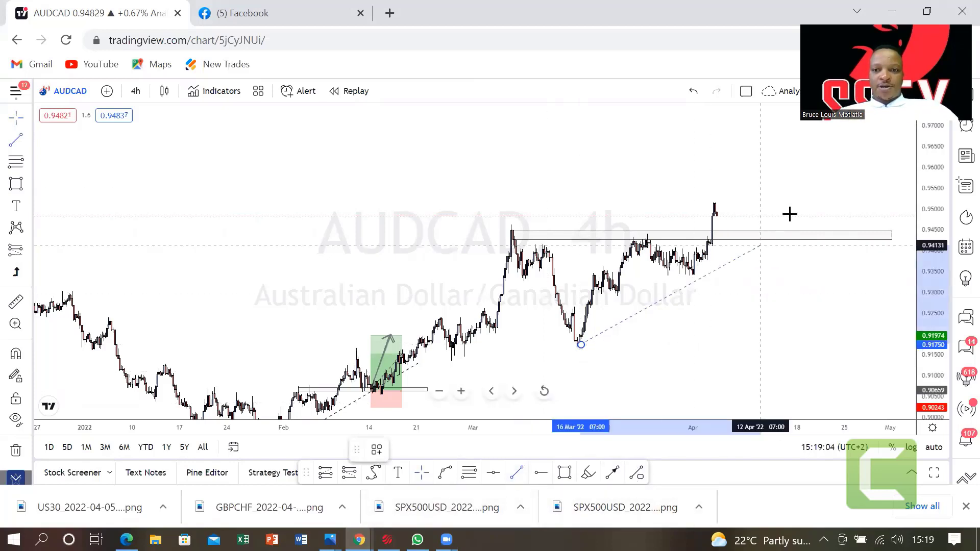
{"action": "left_click", "coordinate": [856, 179]}
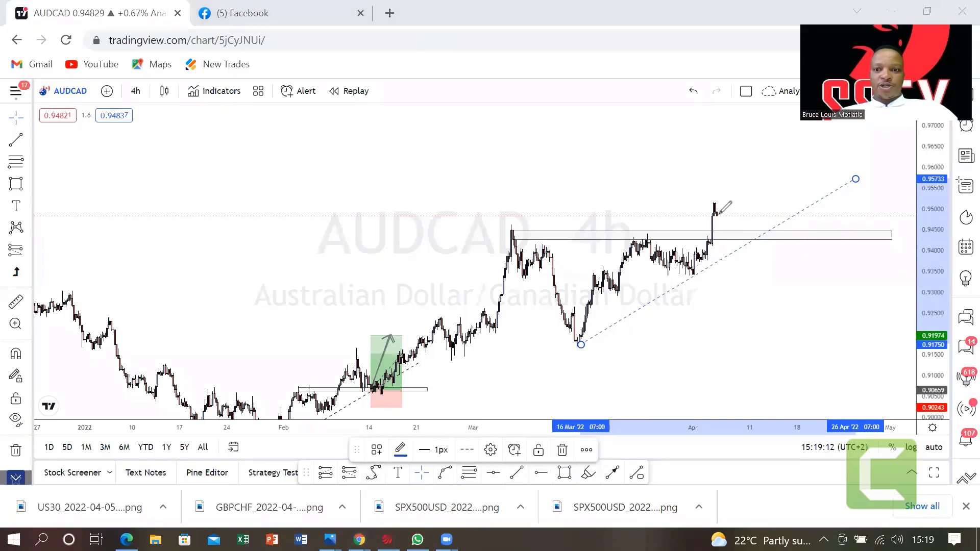
Sketch in red a pullback into the rectangle and a rally to about 0.962, underline the bounce area, and clear the markup
{"action": "mouse_move", "coordinate": [716, 217]}
{"action": "left_mouse_down"}
{"action": "mouse_move", "coordinate": [744, 220]}
{"action": "mouse_move", "coordinate": [759, 235]}
{"action": "mouse_move", "coordinate": [794, 157]}
{"action": "left_mouse_up"}
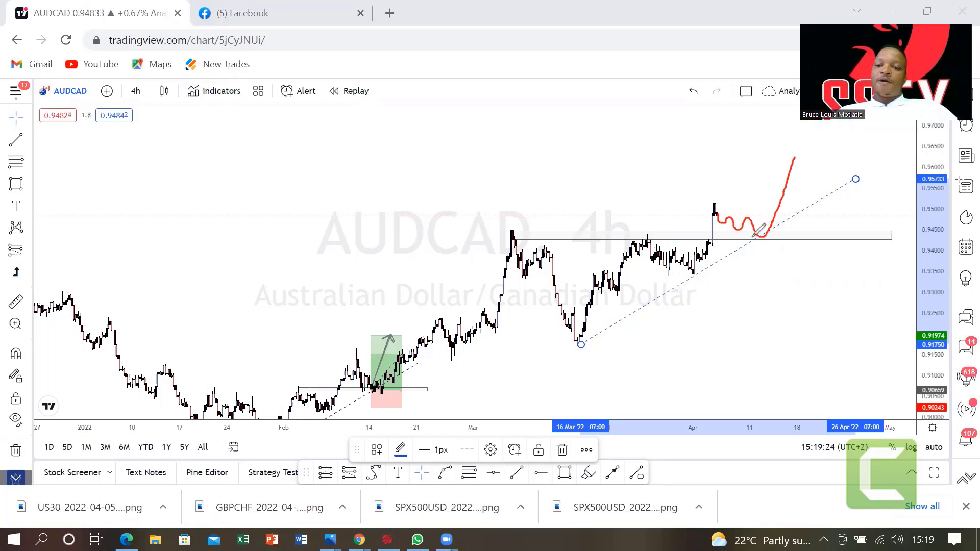
{"action": "left_click_drag", "start_coordinate": [753, 236], "coordinate": [791, 235]}
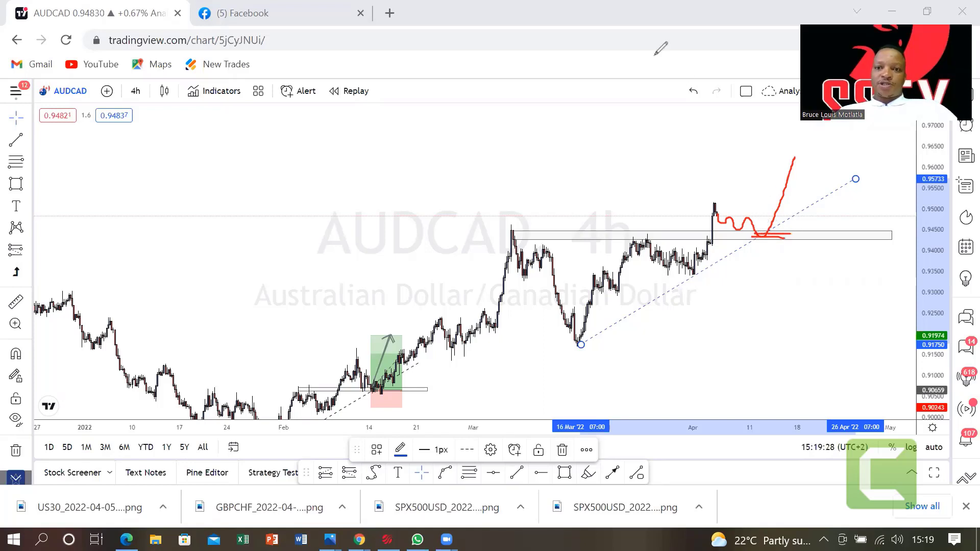
{"action": "key", "text": "e"}
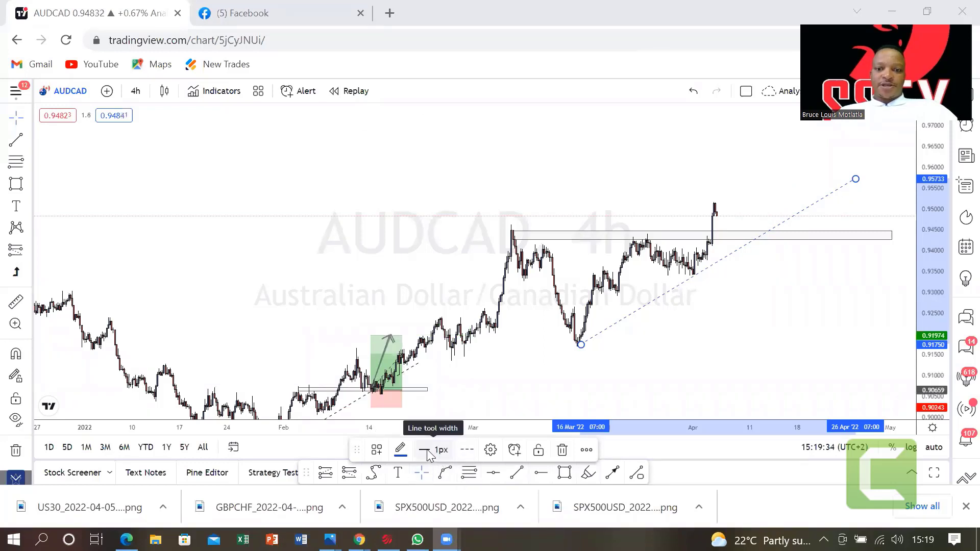
Place a horizontal line at about 0.9432 inside the rectangle zone
{"action": "left_click", "coordinate": [493, 472]}
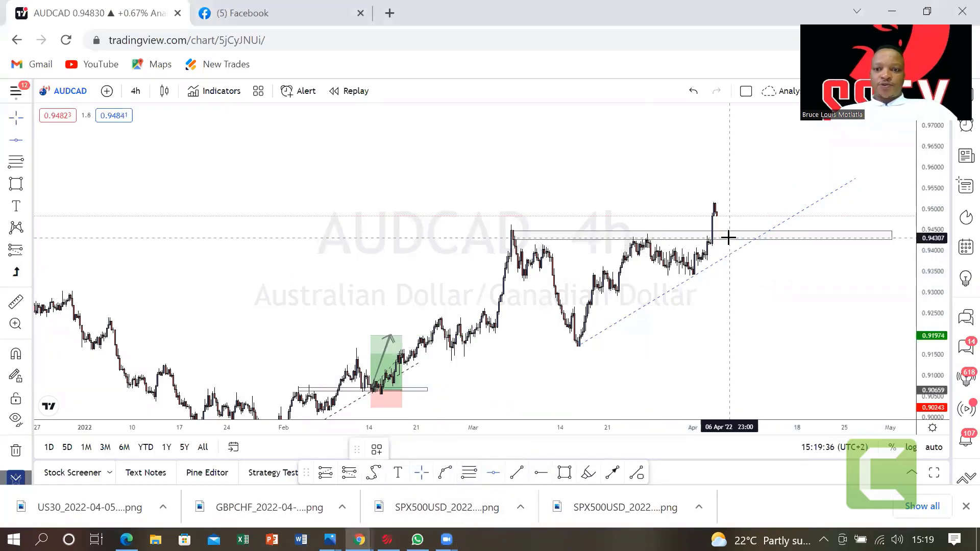
{"action": "left_click", "coordinate": [724, 238]}
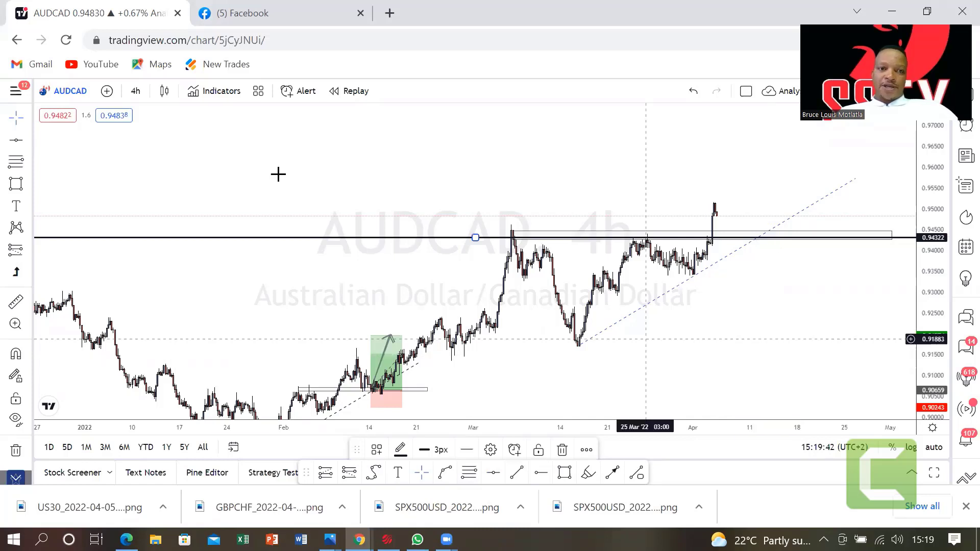
Load the NZDCAD symbol on the chart and switch to the feed described as NZD/CAD
{"action": "left_click", "coordinate": [70, 91]}
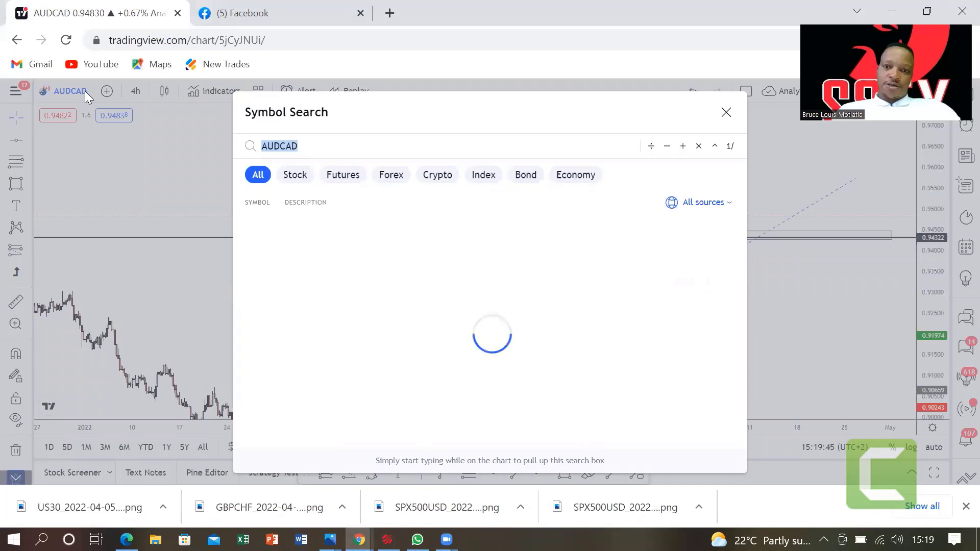
{"action": "key", "text": "Escape"}
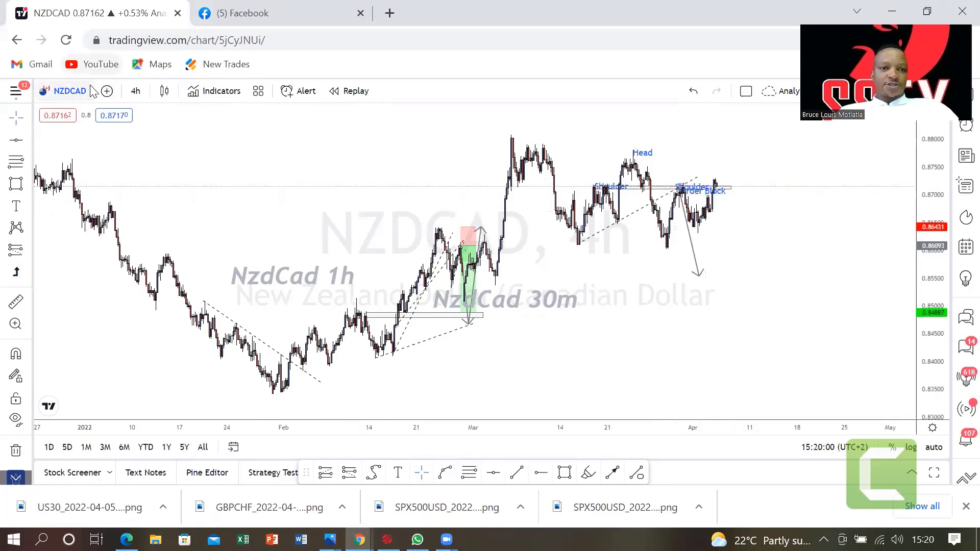
{"action": "left_click", "coordinate": [65, 91]}
{"action": "left_click", "coordinate": [457, 257]}
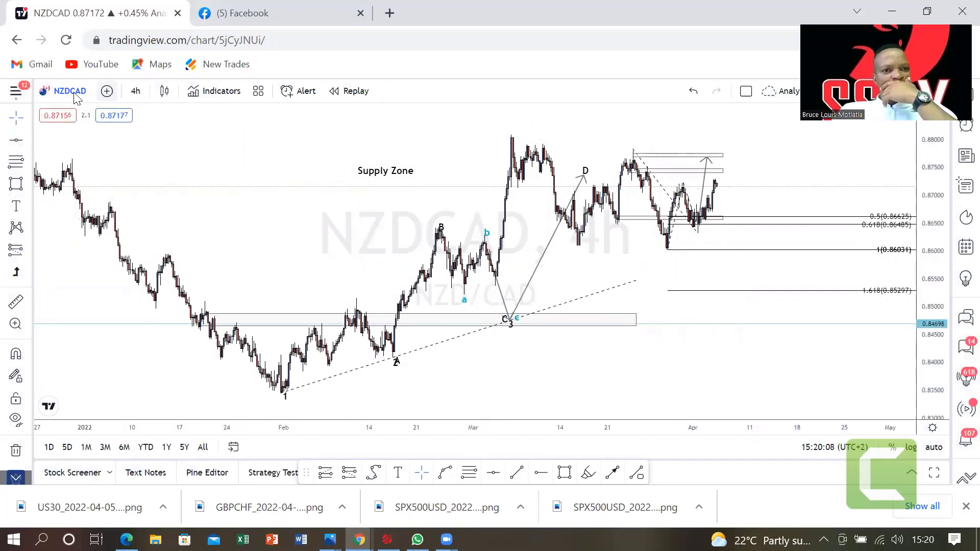
Check the NZDCAD chart on the 1-hour timeframe and set it to 30 minutes with the zones and recent price in view
{"action": "left_click", "coordinate": [135, 90]}
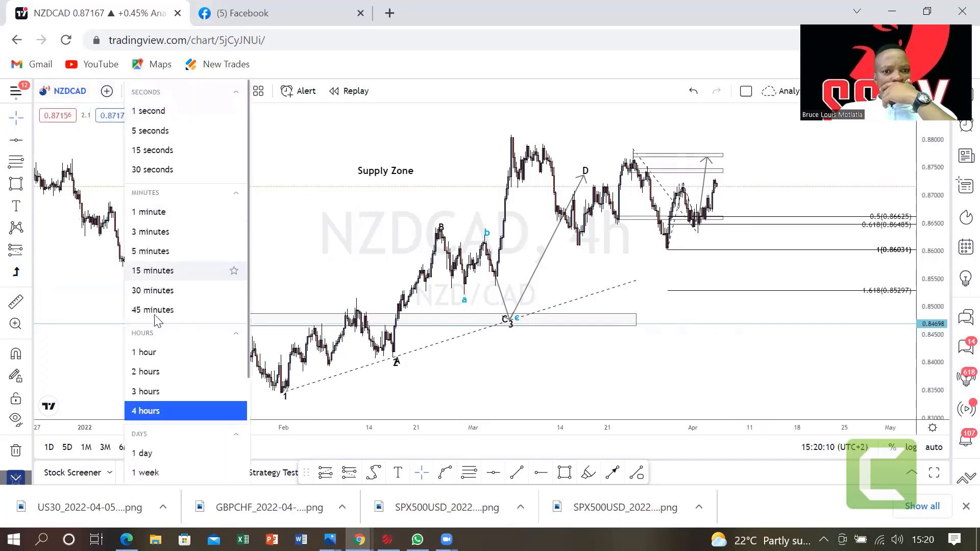
{"action": "left_click", "coordinate": [154, 352]}
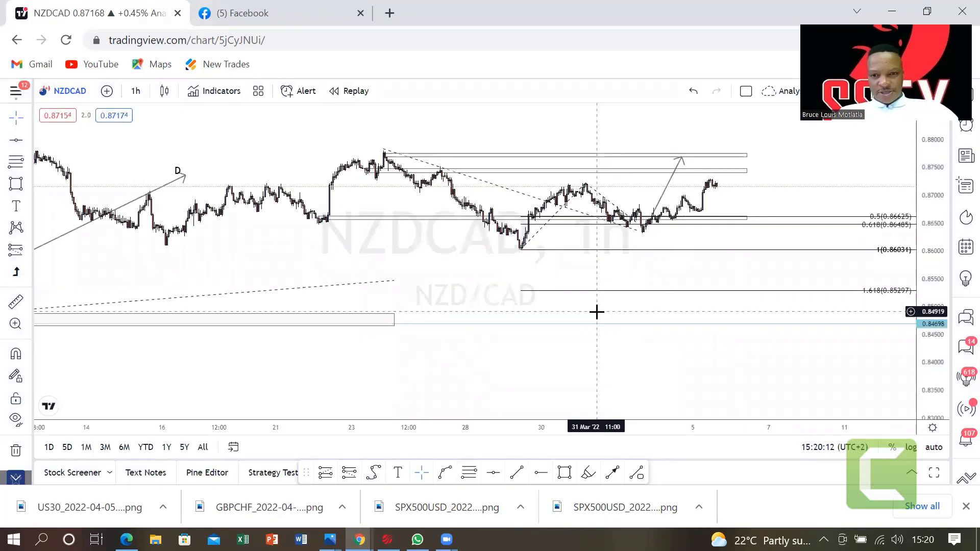
{"action": "left_click_drag", "start_coordinate": [934, 289], "coordinate": [934, 220]}
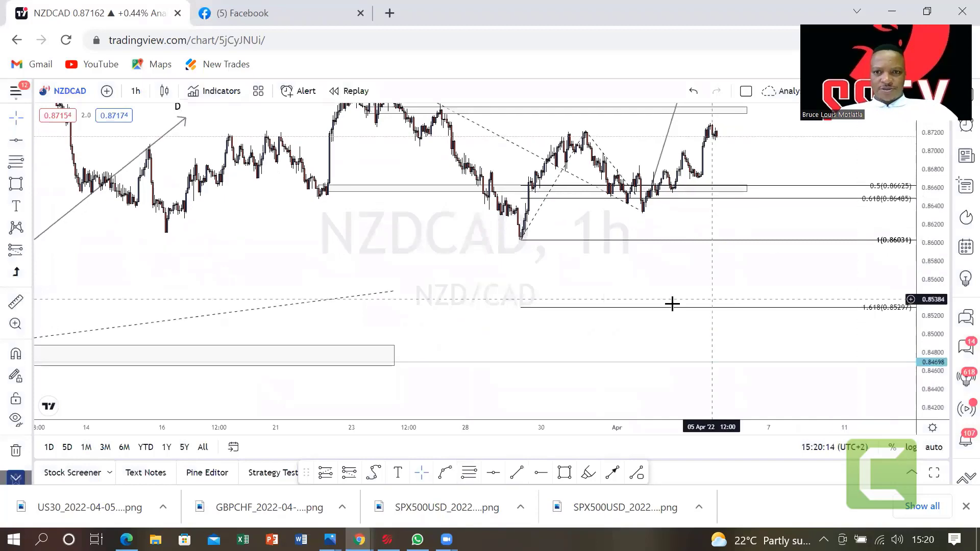
{"action": "left_click_drag", "start_coordinate": [672, 304], "coordinate": [699, 445]}
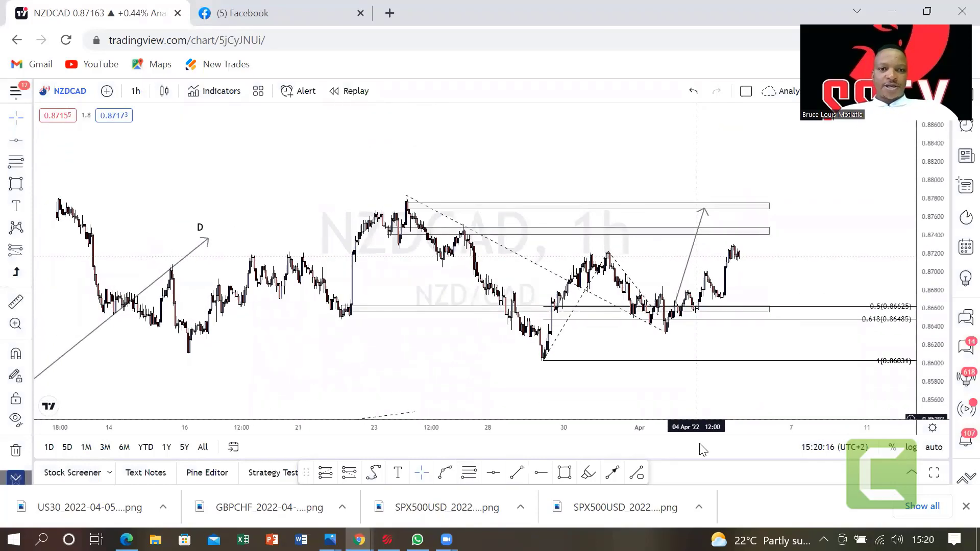
{"action": "left_click", "coordinate": [145, 93]}
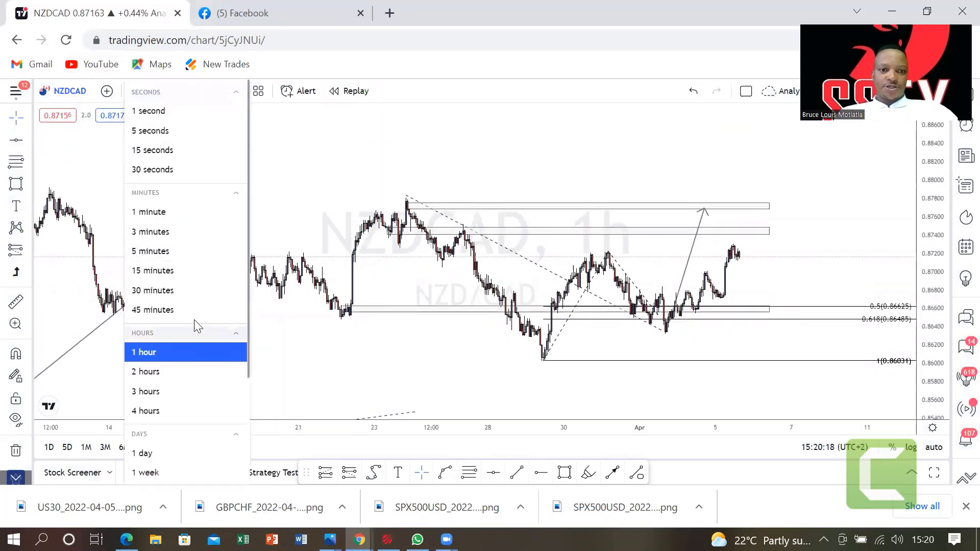
{"action": "left_click", "coordinate": [185, 289]}
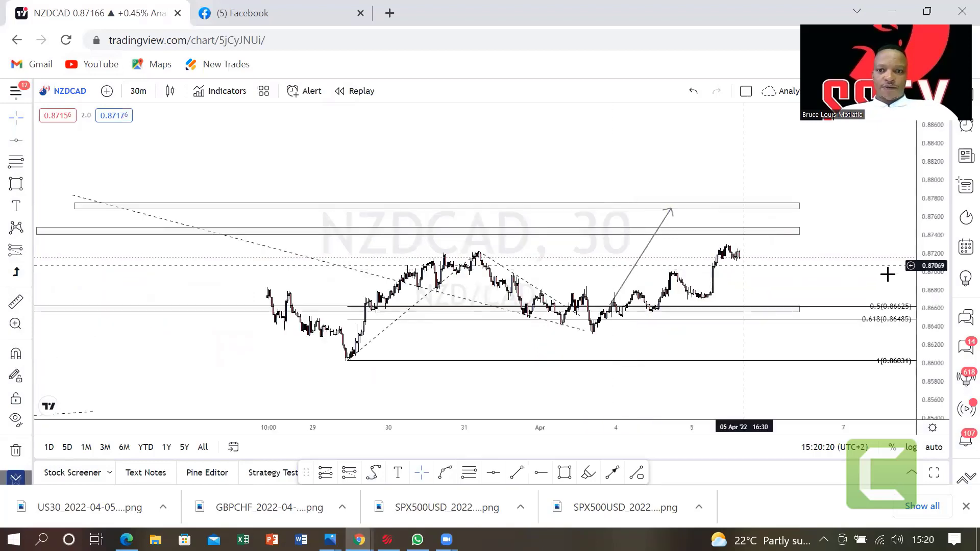
{"action": "left_click_drag", "start_coordinate": [932, 286], "coordinate": [928, 262]}
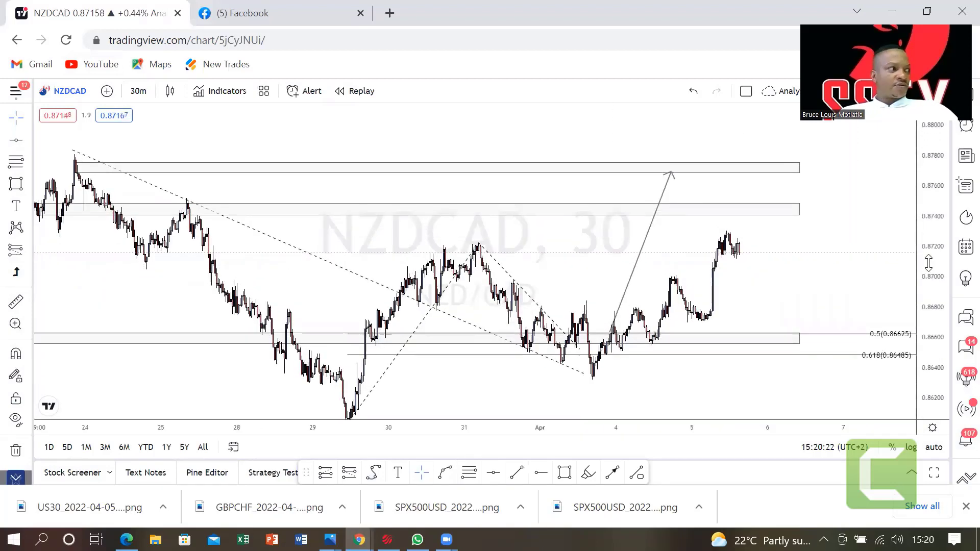
{"action": "scroll", "coordinate": [564, 376], "scroll_direction": "up", "scroll_amount": 2}
{"action": "scroll", "coordinate": [565, 376], "scroll_direction": "down", "scroll_amount": 2}
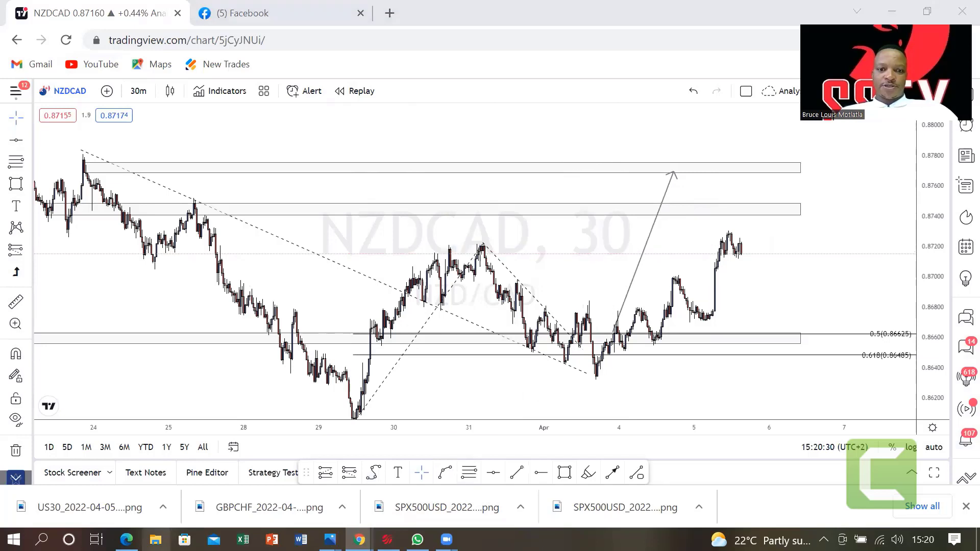
Open the Downloads folder in File Explorer
{"action": "left_click", "coordinate": [155, 539]}
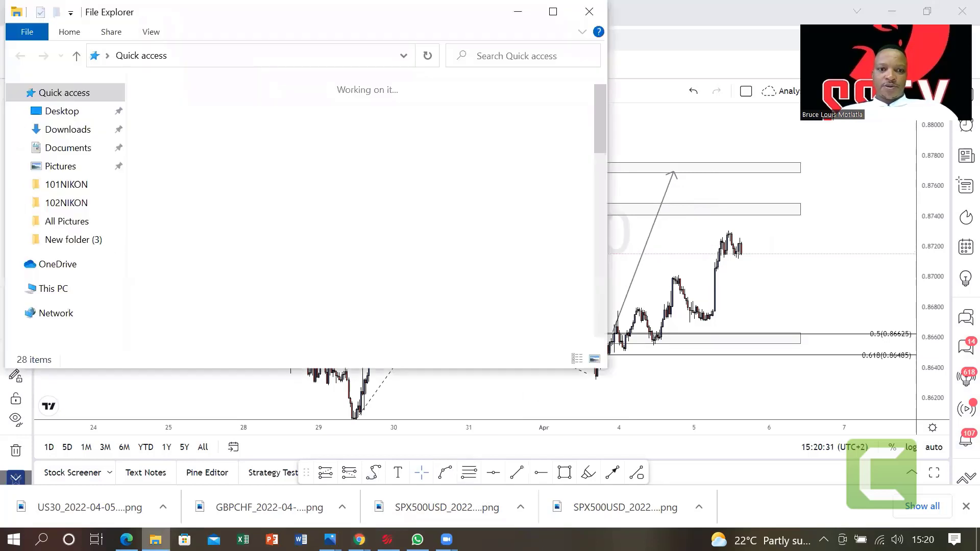
{"action": "left_click", "coordinate": [67, 132]}
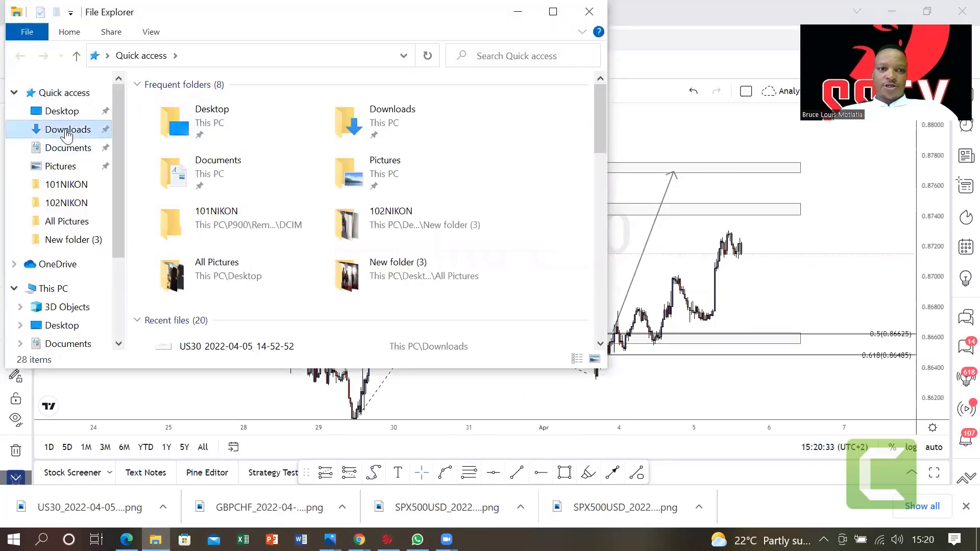
{"action": "left_click", "coordinate": [517, 56]}
{"action": "type", "text": "nadcad"}
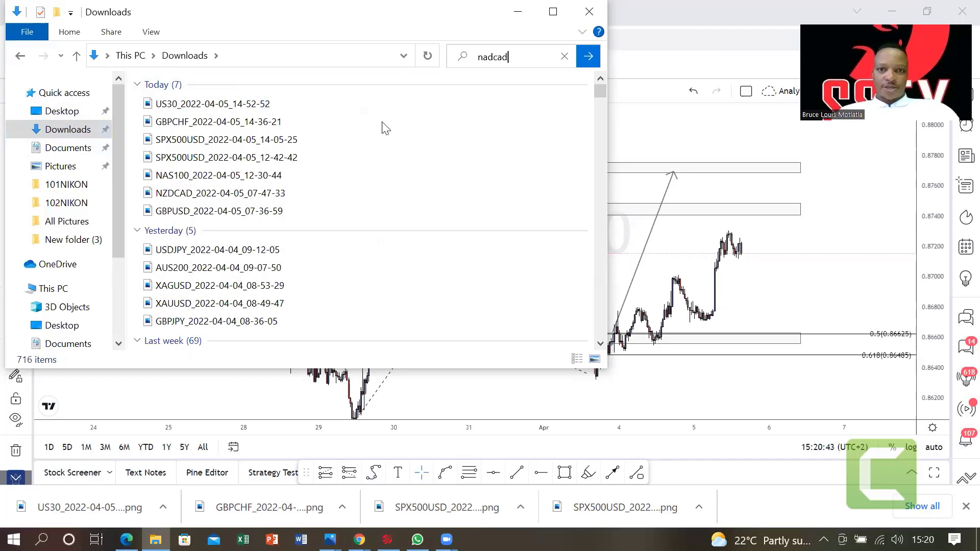
{"action": "left_click", "coordinate": [522, 58]}
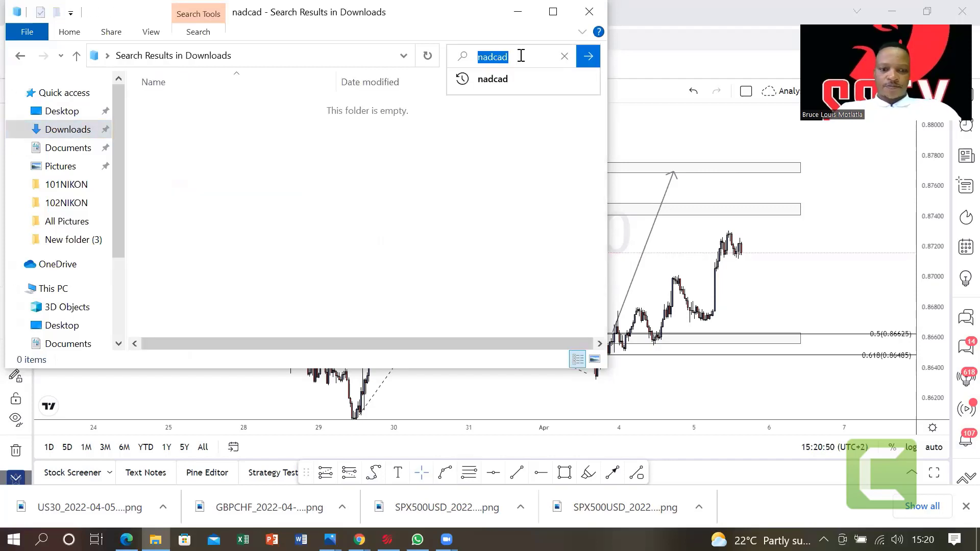
{"action": "type", "text": "nz"}
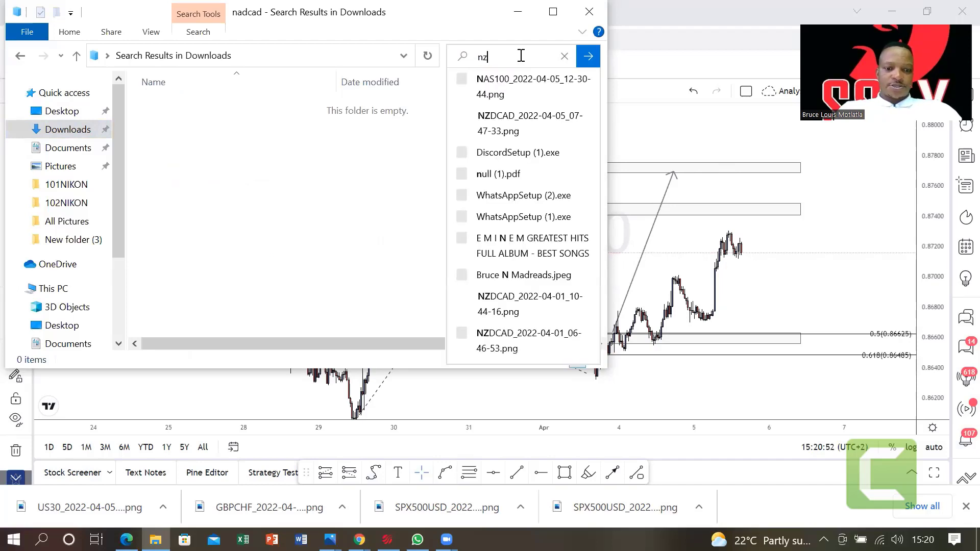
{"action": "type", "text": "ad"}
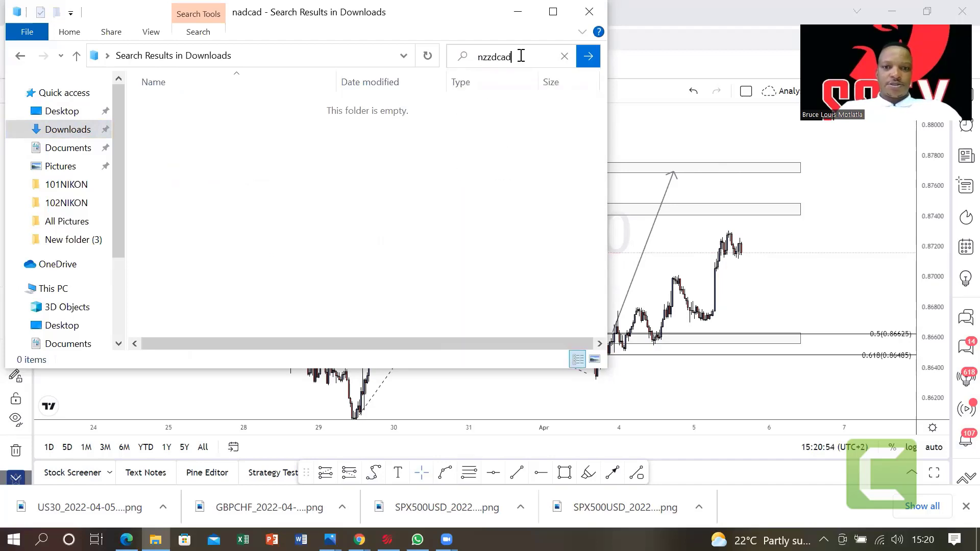
{"action": "left_click", "coordinate": [563, 56]}
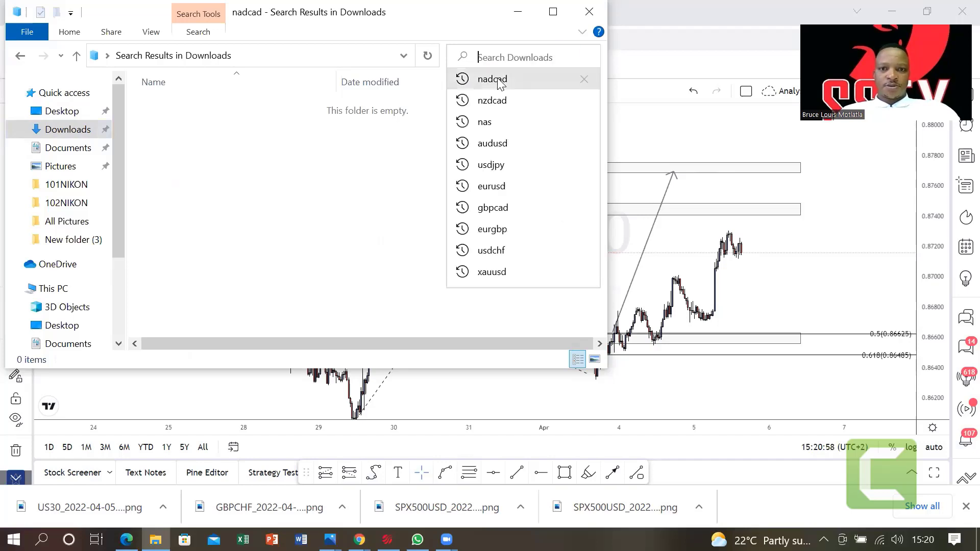
{"action": "left_click", "coordinate": [497, 99]}
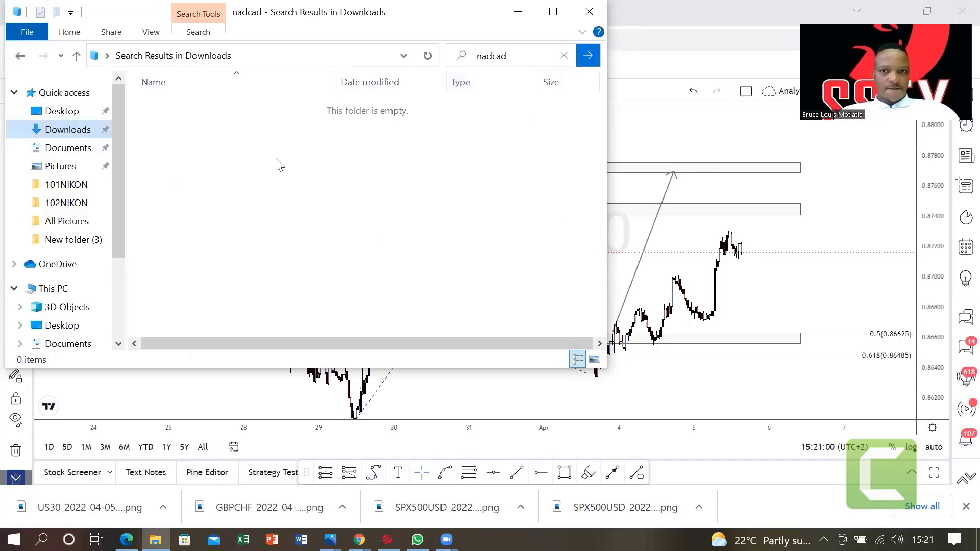
Search Downloads for nzdcad and view the chart image NZDCAD_2022-03-30_14-59-54
{"action": "left_click", "coordinate": [520, 57]}
{"action": "type", "text": "nzdcad"}
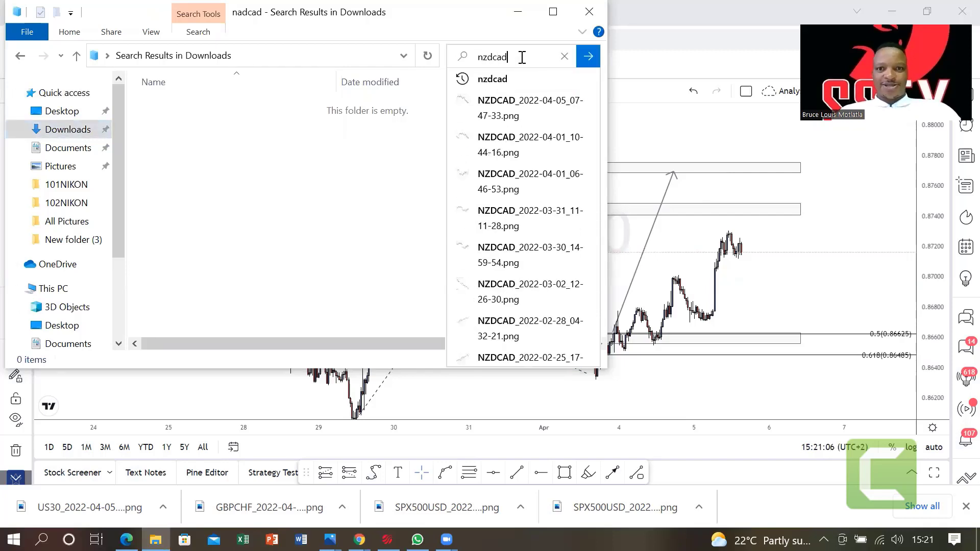
{"action": "left_click", "coordinate": [511, 81]}
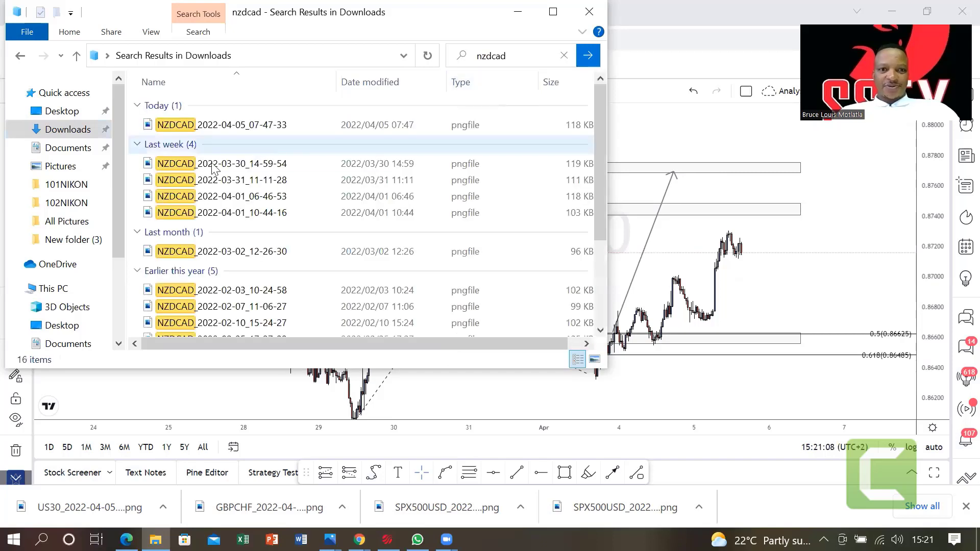
{"action": "double_click", "coordinate": [211, 166]}
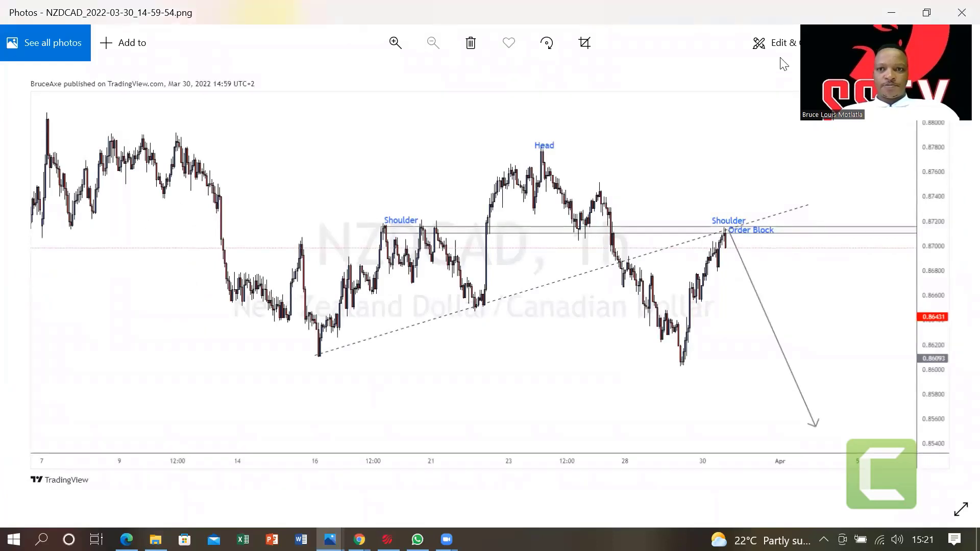
{"action": "left_click", "coordinate": [958, 14]}
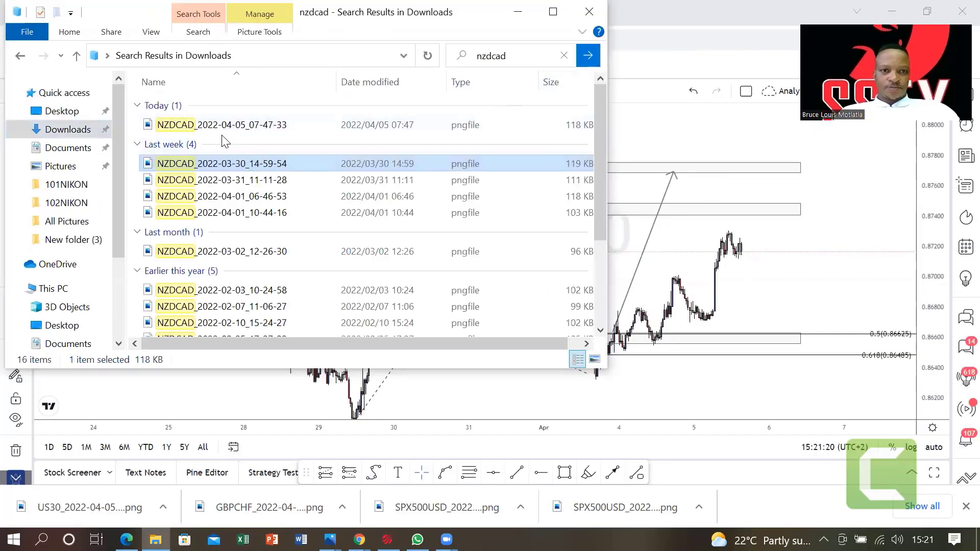
Compare the chart images NZDCAD_2022-04-05_07-47-33 and NZDCAD_2022-03-31_11-11-28, ending on the 5 April one
{"action": "left_click", "coordinate": [225, 128]}
{"action": "double_click", "coordinate": [225, 127]}
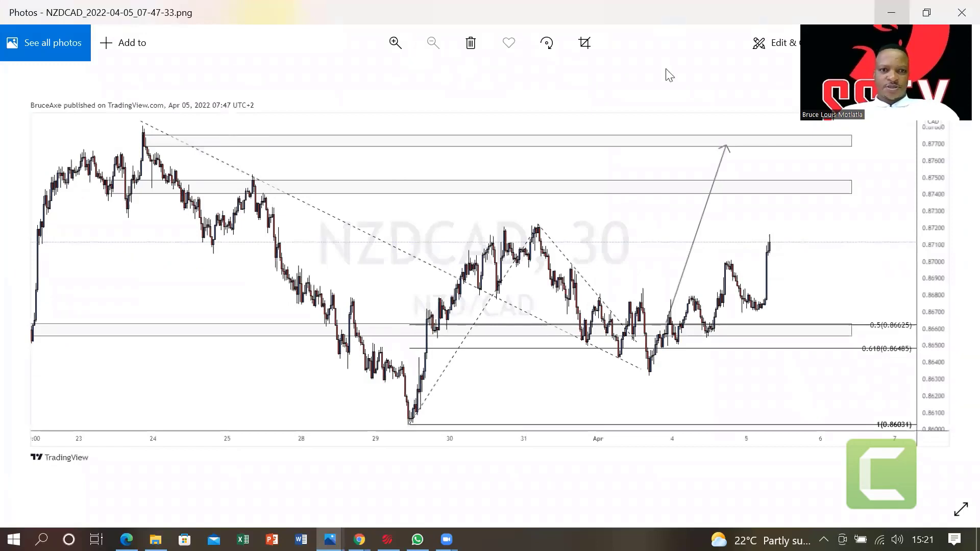
{"action": "key", "text": "alt+F4"}
{"action": "double_click", "coordinate": [244, 183]}
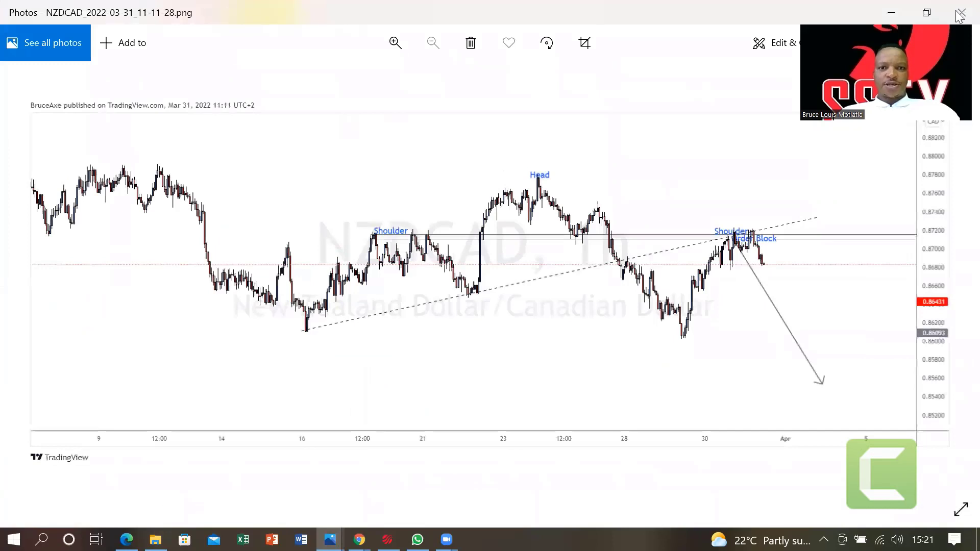
{"action": "key", "text": "alt+F4"}
{"action": "double_click", "coordinate": [224, 126]}
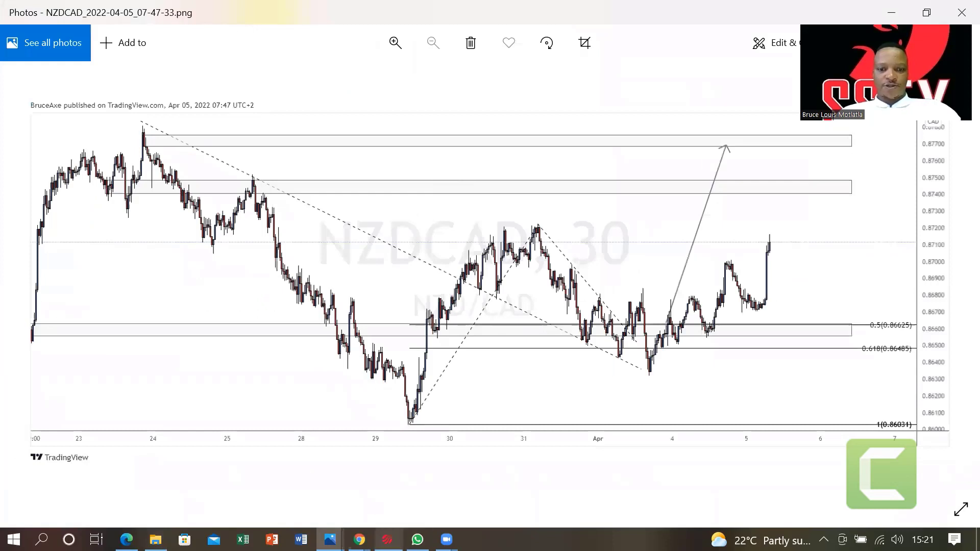
Switch to the Facebook page in Chrome and go back to the SS Fx Management: Chart Setup Group and discussion
{"action": "mouse_move", "coordinate": [359, 540]}
{"action": "left_click", "coordinate": [298, 485]}
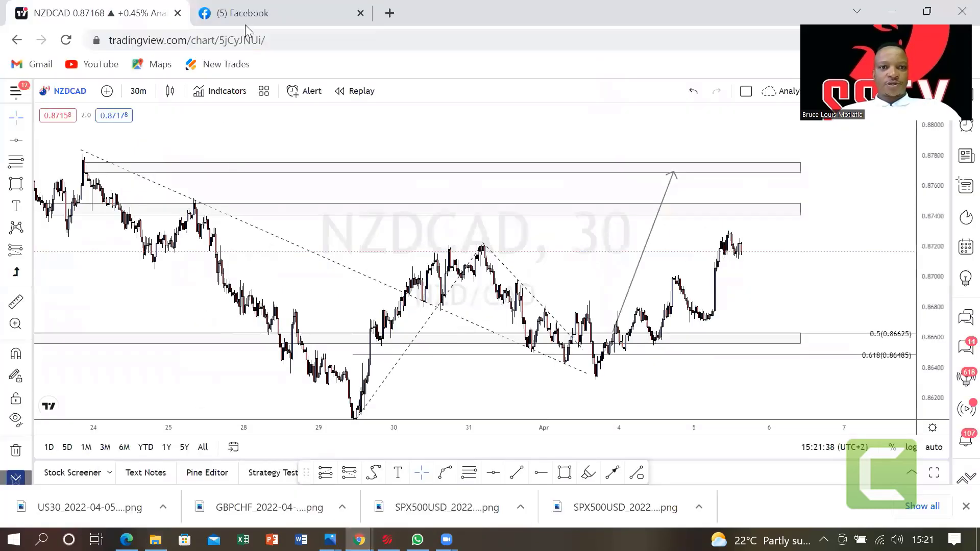
{"action": "left_click", "coordinate": [245, 24]}
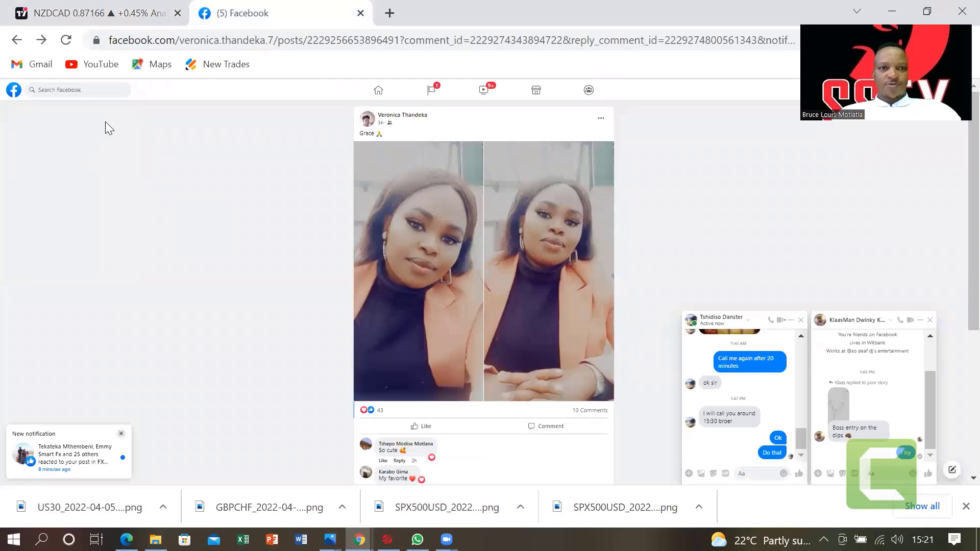
{"action": "left_click", "coordinate": [17, 40]}
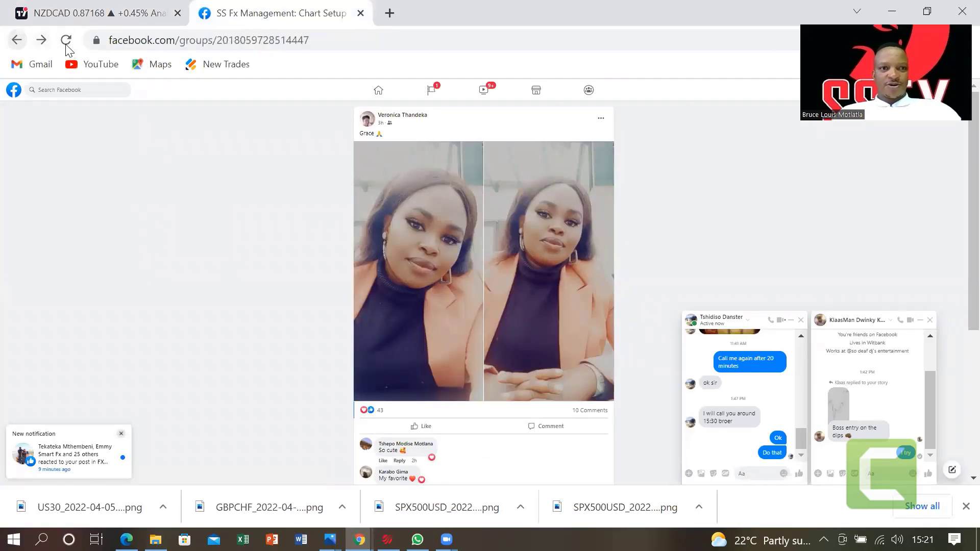
{"action": "left_click", "coordinate": [17, 42]}
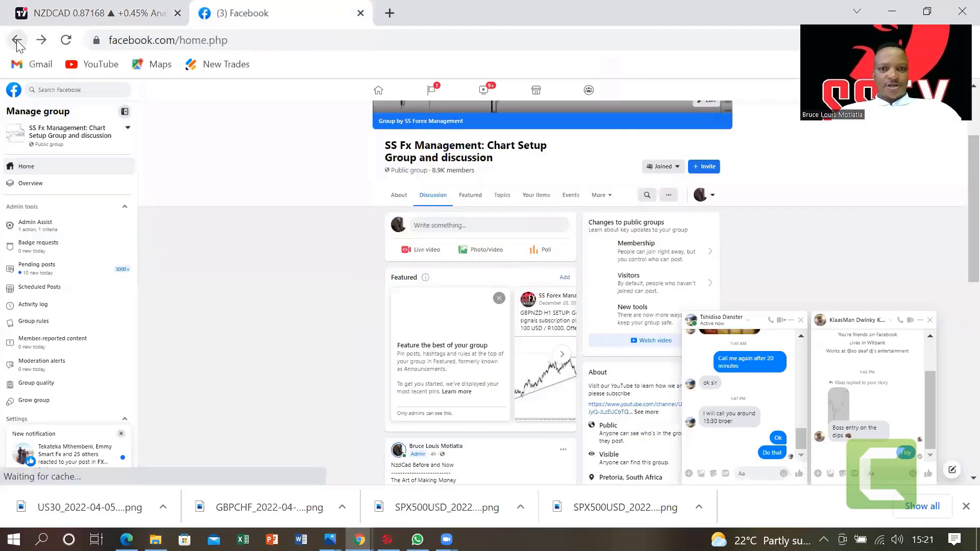
View the 1 April and 5 April NZDCAD chart photos in the group's NzdCad Before and Now post
{"action": "scroll", "coordinate": [532, 351], "scroll_direction": "down", "scroll_amount": 6}
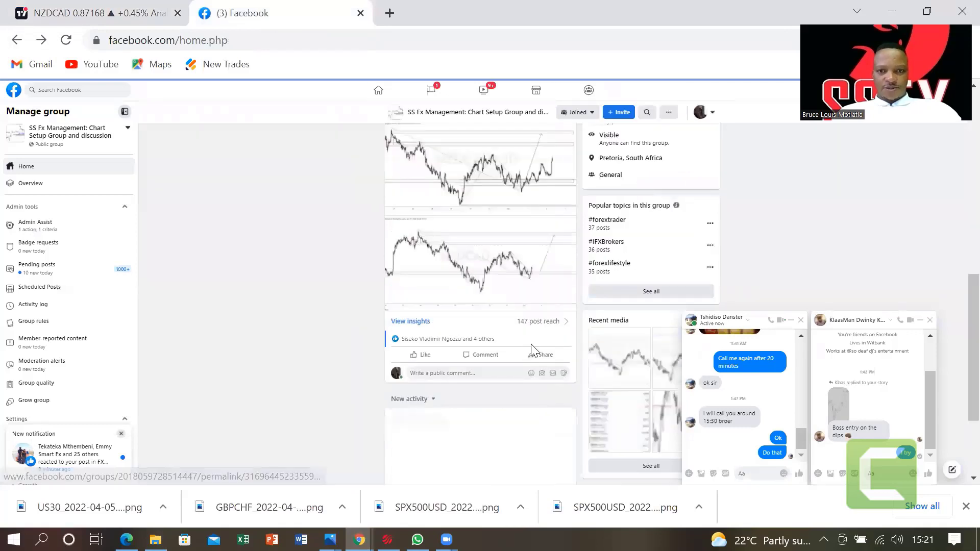
{"action": "left_click", "coordinate": [493, 269]}
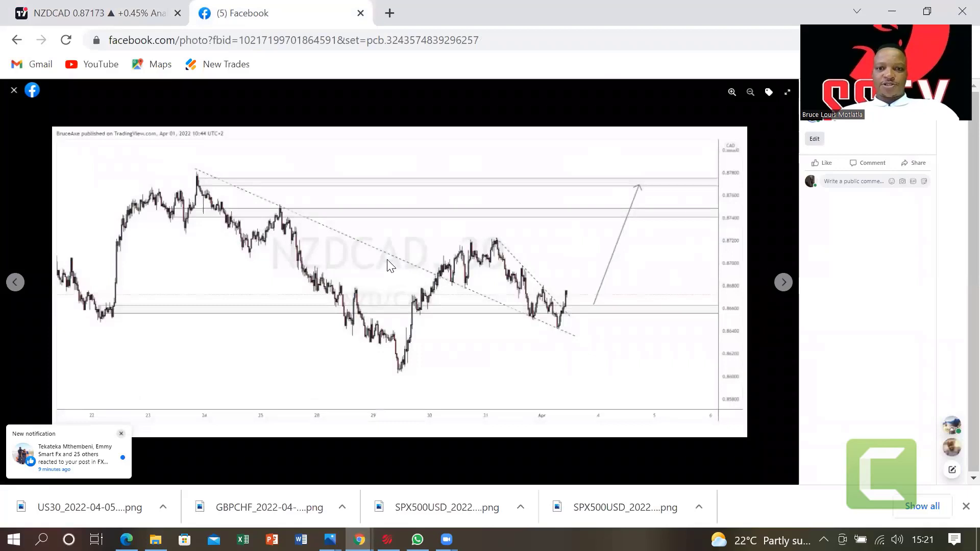
{"action": "left_click", "coordinate": [784, 283]}
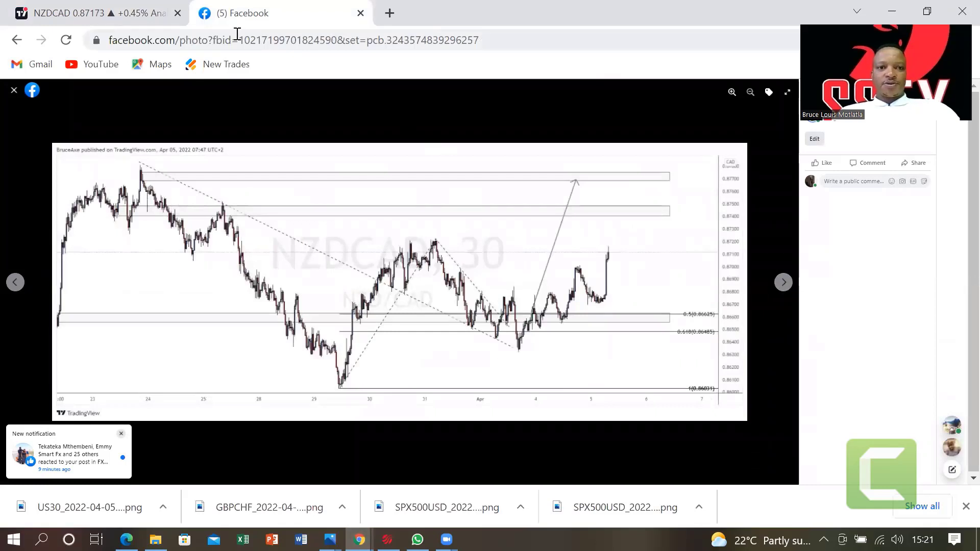
Back in TradingView, trace the upward arrow in red, circle the 31 March high and the three swing points around 24–25 March, and clear the markup
{"action": "left_click", "coordinate": [135, 12]}
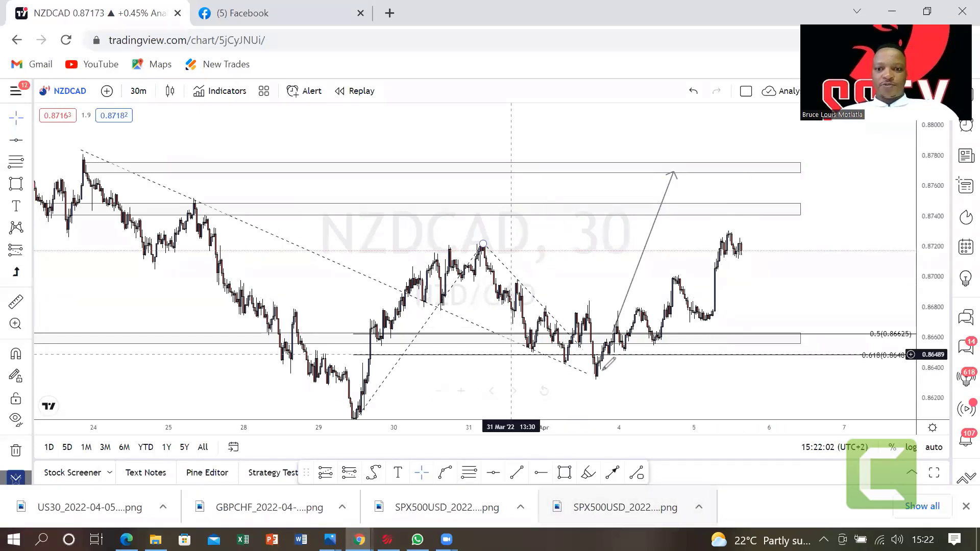
{"action": "left_click_drag", "start_coordinate": [673, 173], "coordinate": [673, 171]}
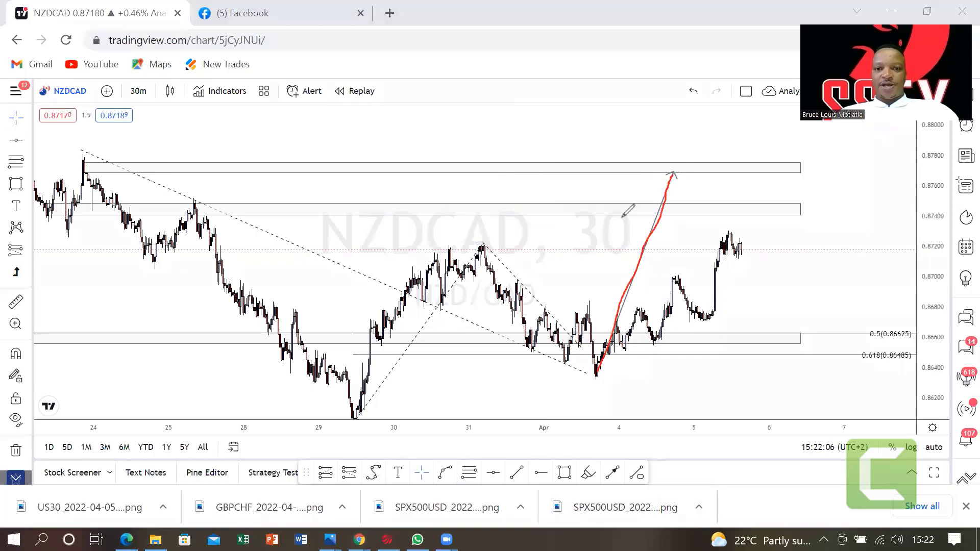
{"action": "left_click_drag", "start_coordinate": [480, 240], "coordinate": [482, 243]}
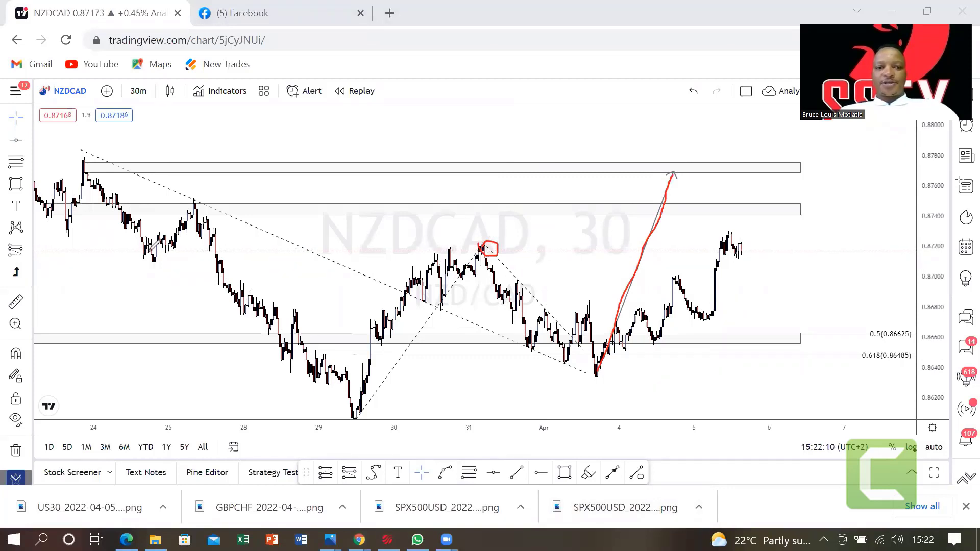
{"action": "mouse_move", "coordinate": [150, 251]}
{"action": "left_mouse_down"}
{"action": "mouse_move", "coordinate": [161, 260]}
{"action": "mouse_move", "coordinate": [154, 244]}
{"action": "left_mouse_up"}
{"action": "mouse_move", "coordinate": [194, 195]}
{"action": "left_mouse_down"}
{"action": "mouse_move", "coordinate": [192, 204]}
{"action": "mouse_move", "coordinate": [205, 203]}
{"action": "mouse_move", "coordinate": [196, 192]}
{"action": "left_mouse_up"}
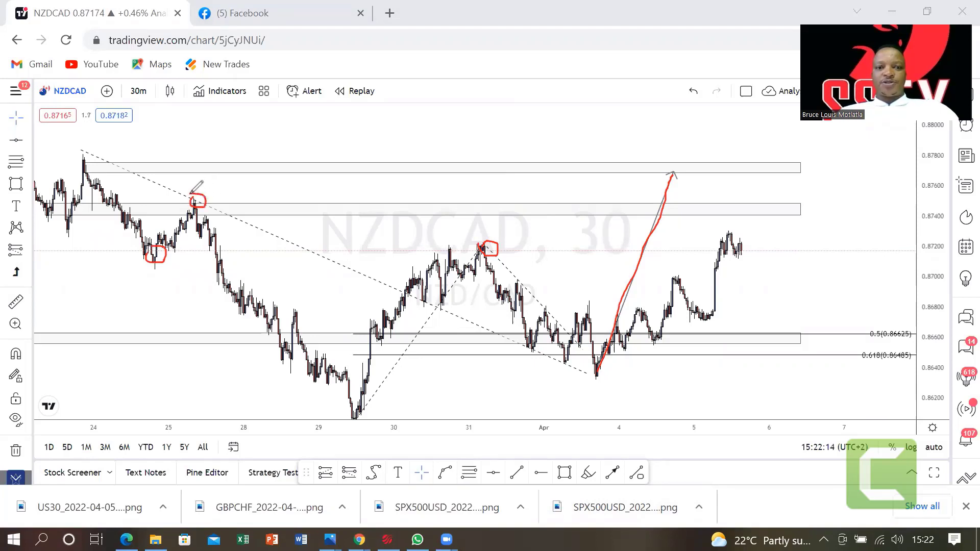
{"action": "mouse_move", "coordinate": [86, 153]}
{"action": "left_mouse_down"}
{"action": "mouse_move", "coordinate": [94, 158]}
{"action": "mouse_move", "coordinate": [84, 154]}
{"action": "left_mouse_up"}
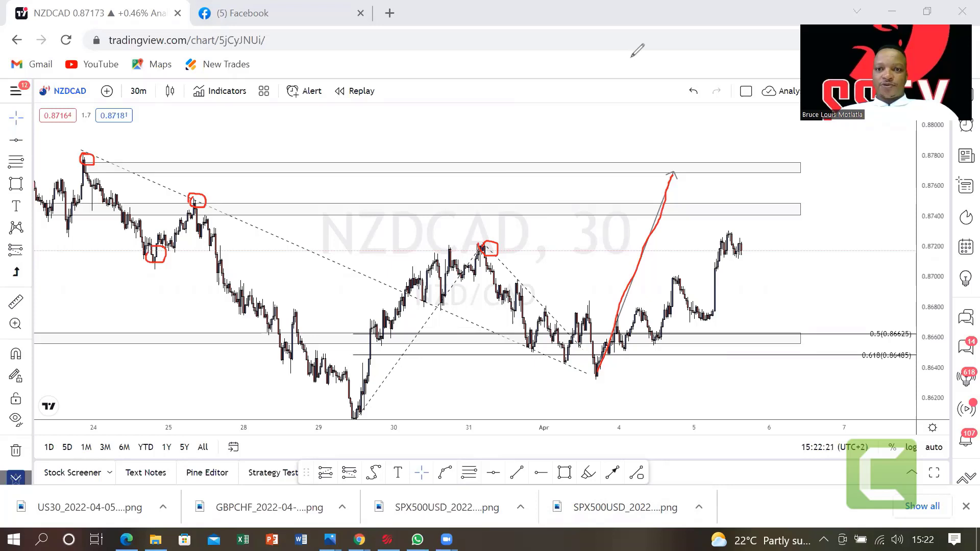
{"action": "key", "text": "e"}
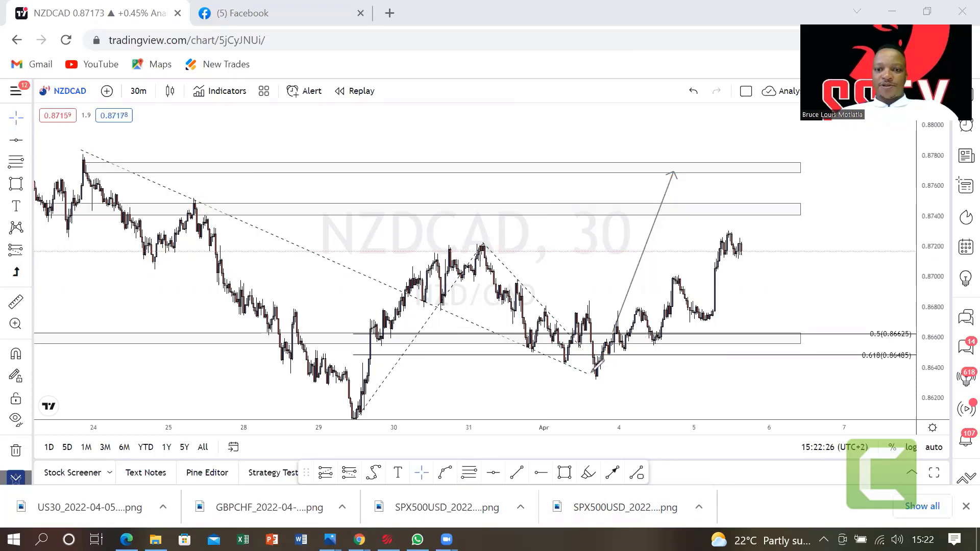
Underline in red the three successive rising lows between 1 and 5 April
{"action": "left_click_drag", "start_coordinate": [587, 373], "coordinate": [616, 373]}
{"action": "mouse_move", "coordinate": [639, 340]}
{"action": "left_mouse_down"}
{"action": "mouse_move", "coordinate": [677, 340]}
{"action": "mouse_move", "coordinate": [722, 320]}
{"action": "left_mouse_up"}
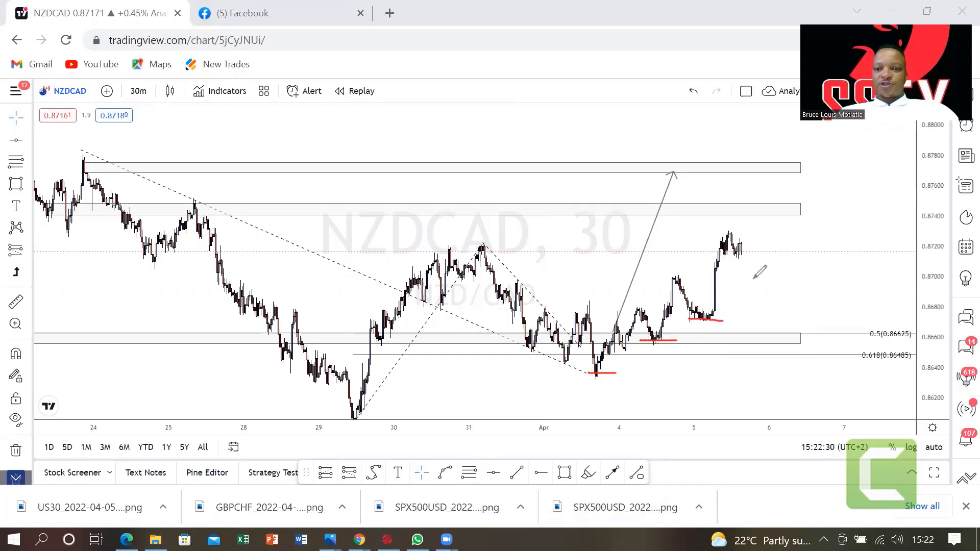